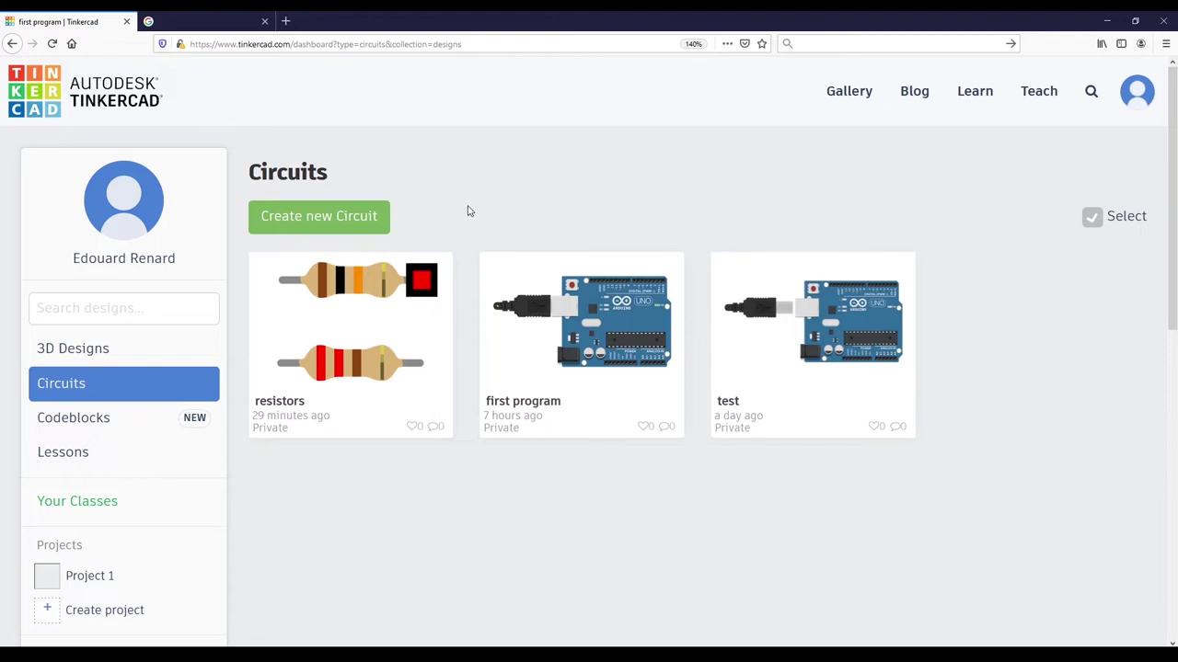
Create a new circuit and place an Arduino Uno R3 in the workspace
left_click(307, 218)
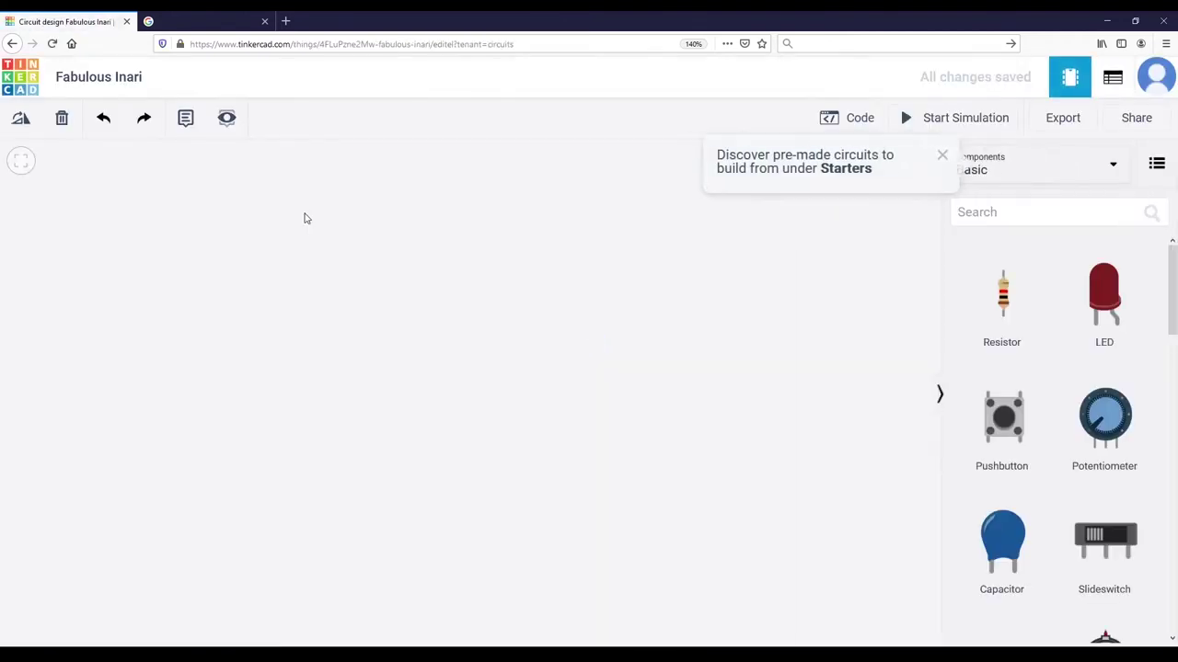
left_click(911, 161)
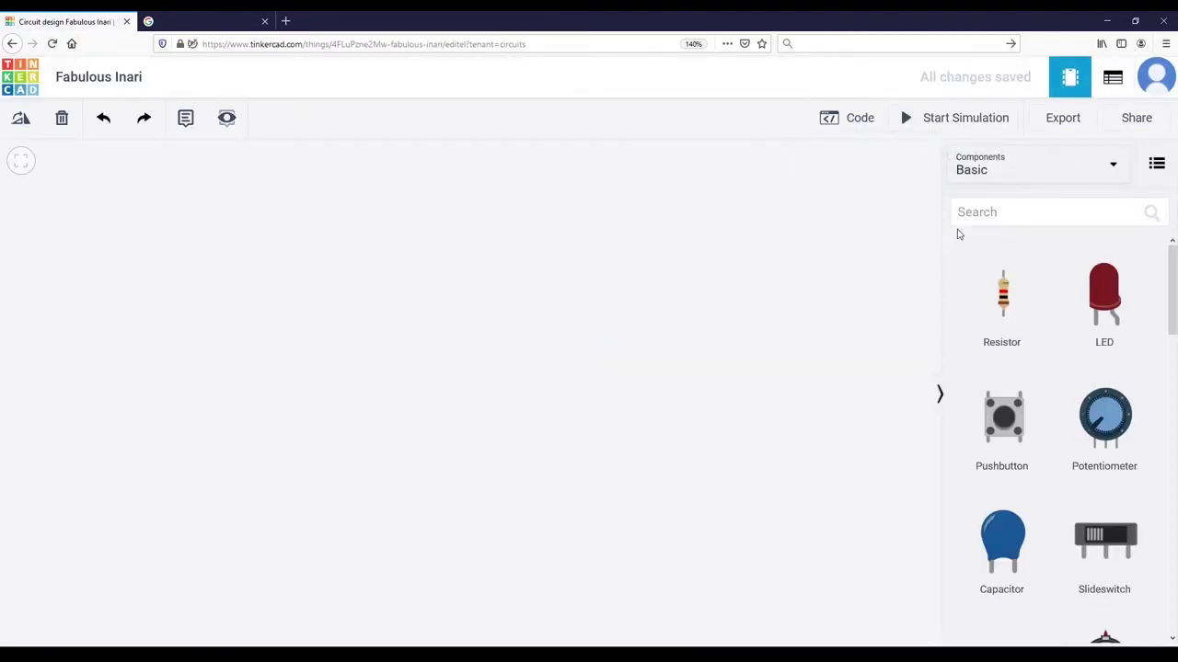
left_click(1023, 210)
type("arduino")
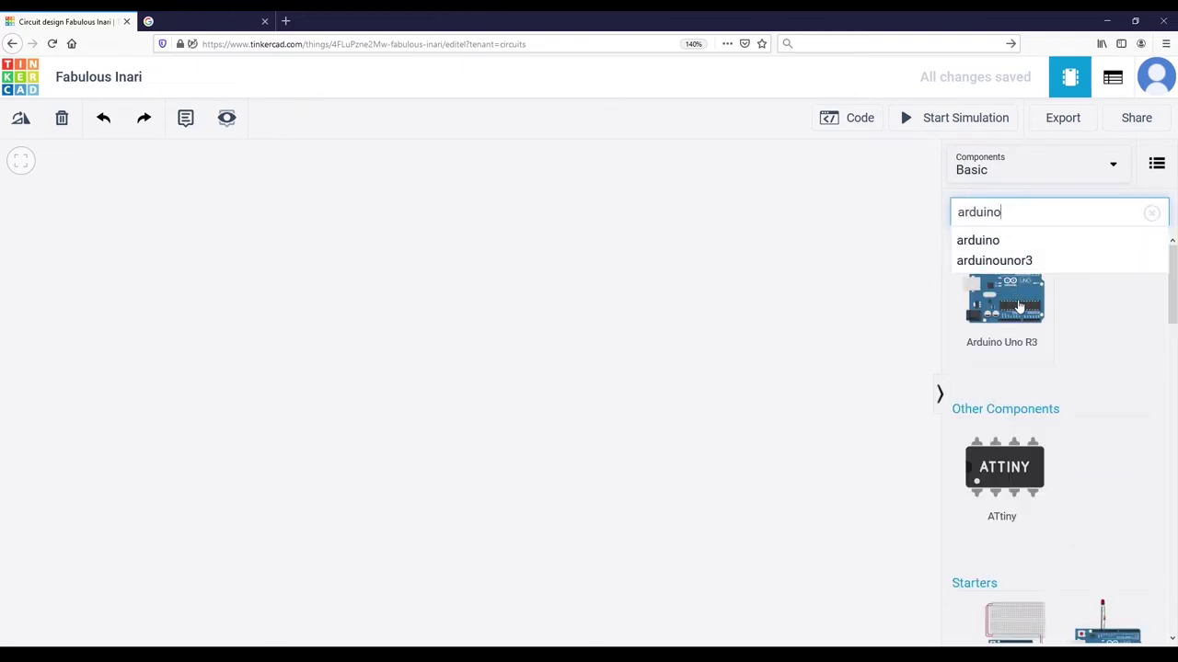
left_click_drag(1019, 306, 489, 283)
Search the components for "bread" and place a full-size Breadboard in the workspace
left_click(1011, 214)
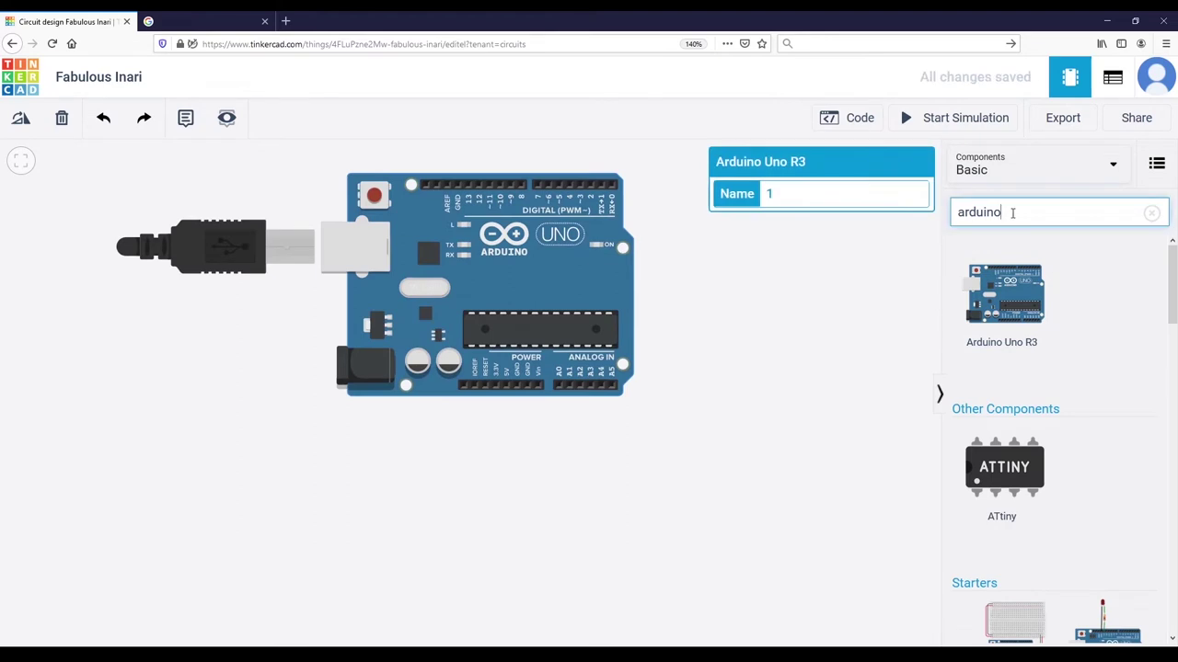
double_click(991, 214)
type("bread")
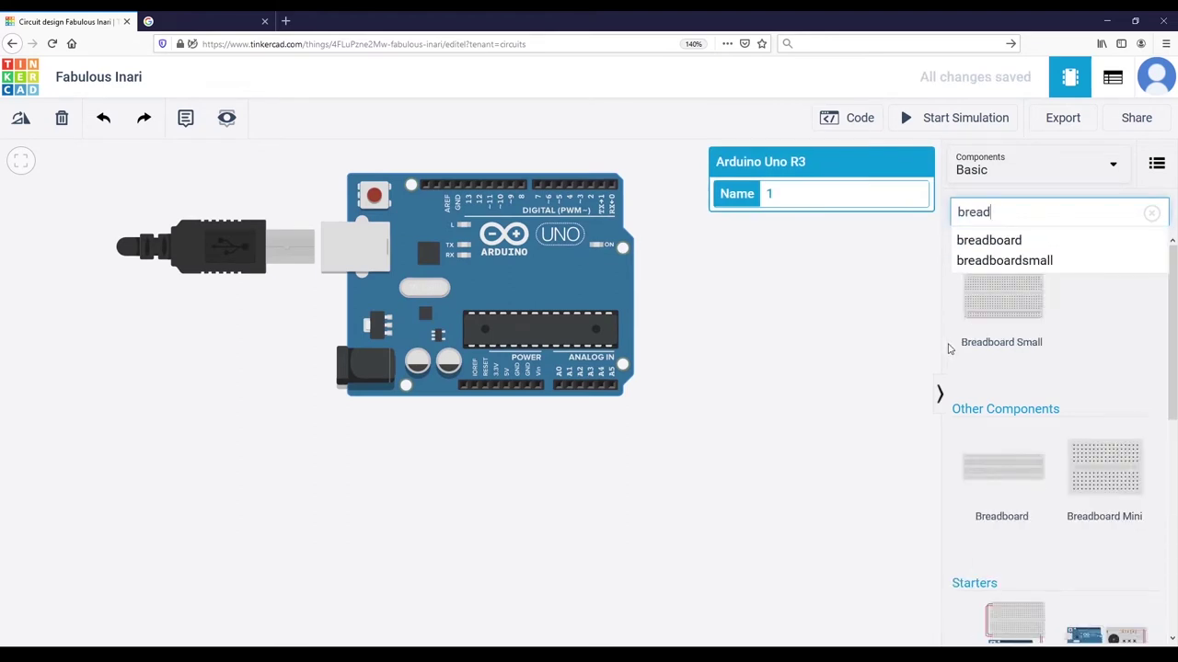
left_click_drag(1007, 481, 487, 286)
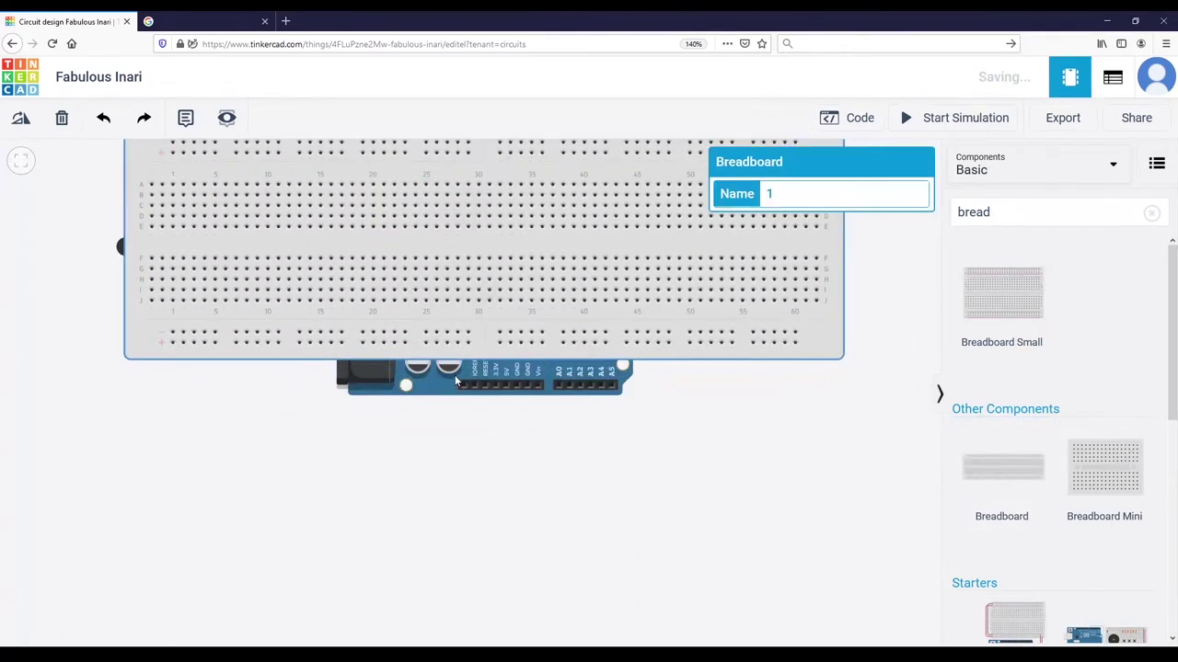
Move the Arduino Uno below the breadboard, roughly centred under it with a gap between them
left_click_drag(447, 385, 335, 589)
scroll(539, 561, "down", 1)
left_click_drag(539, 561, 577, 538)
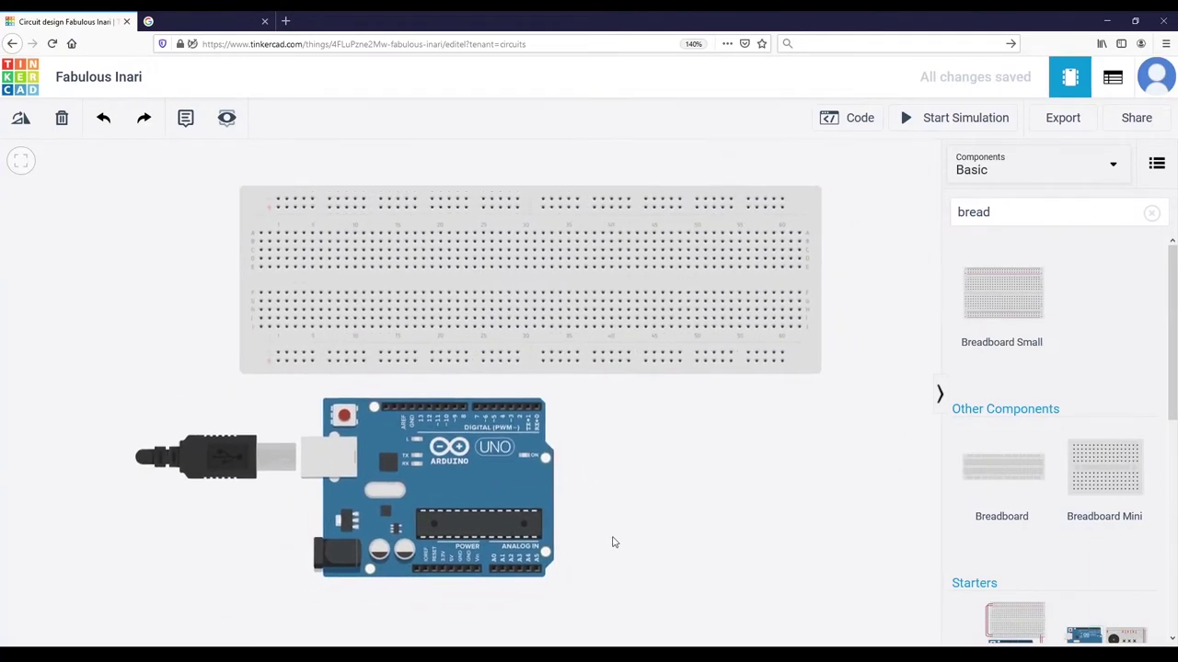
left_click_drag(478, 509, 570, 552)
left_click(696, 514)
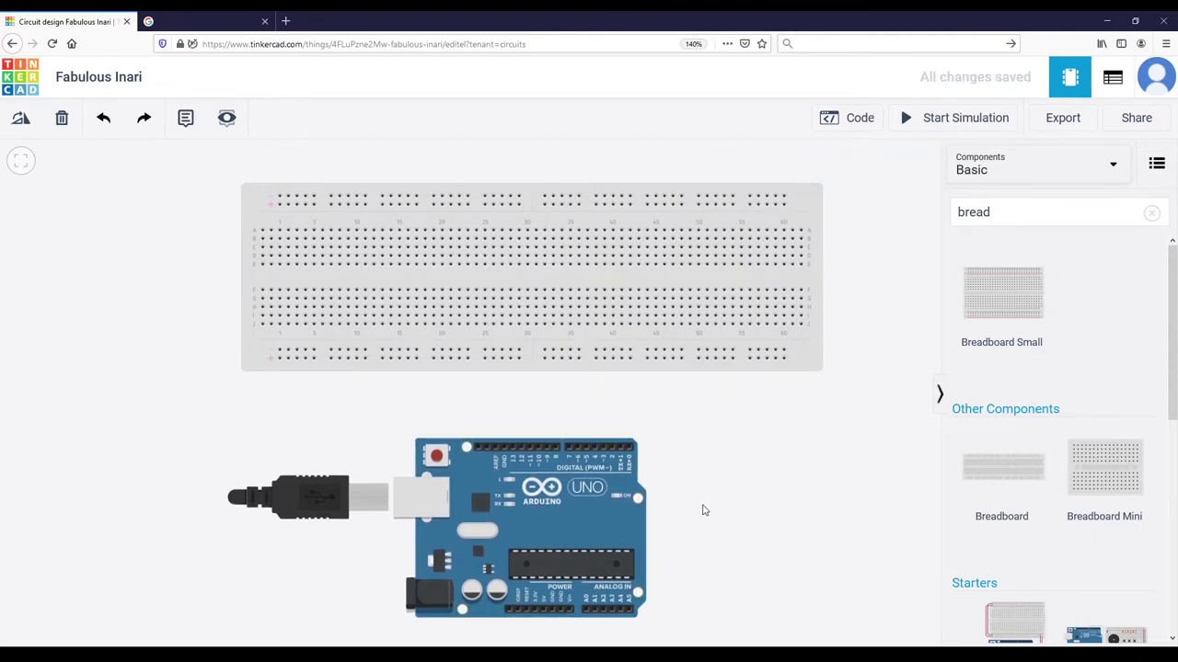
Search the components for "led" and place a red LED just below the breadboard's right part
left_click_drag(1062, 209, 954, 200)
type("led")
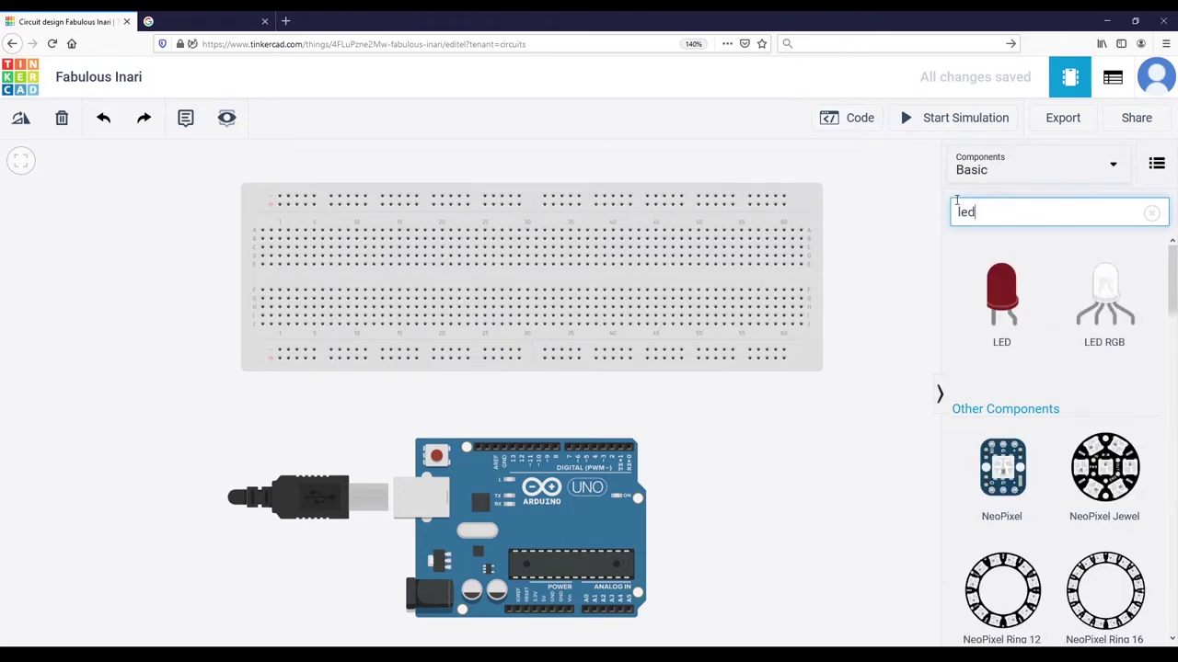
left_click_drag(1011, 320, 720, 407)
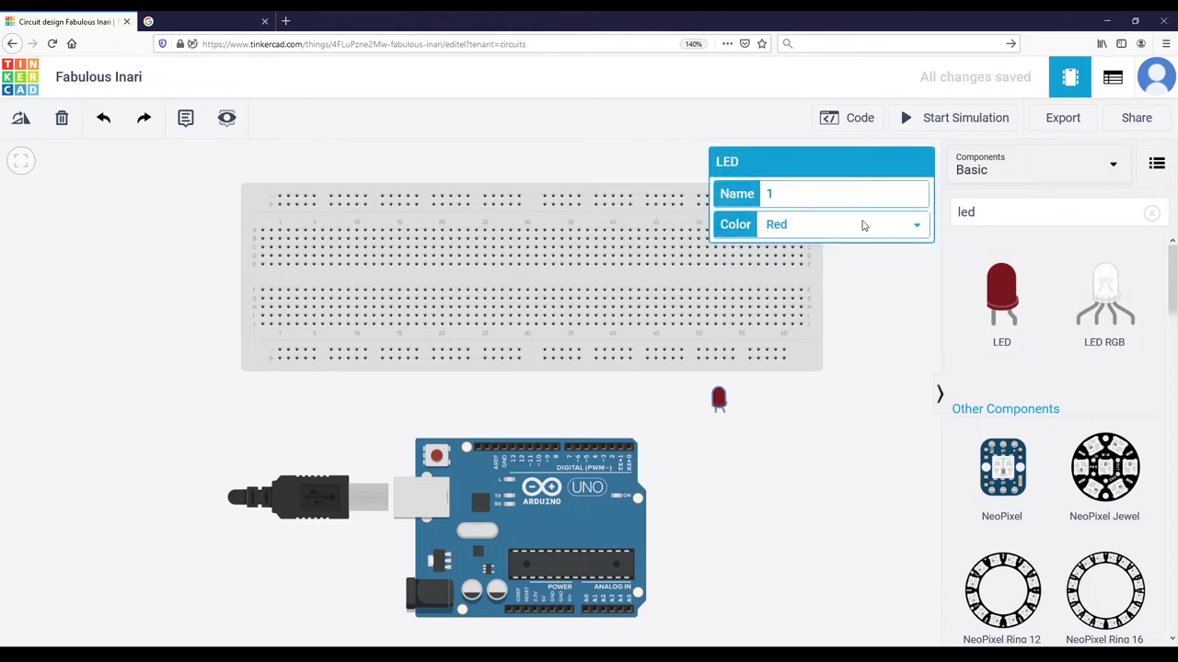
left_click(868, 232)
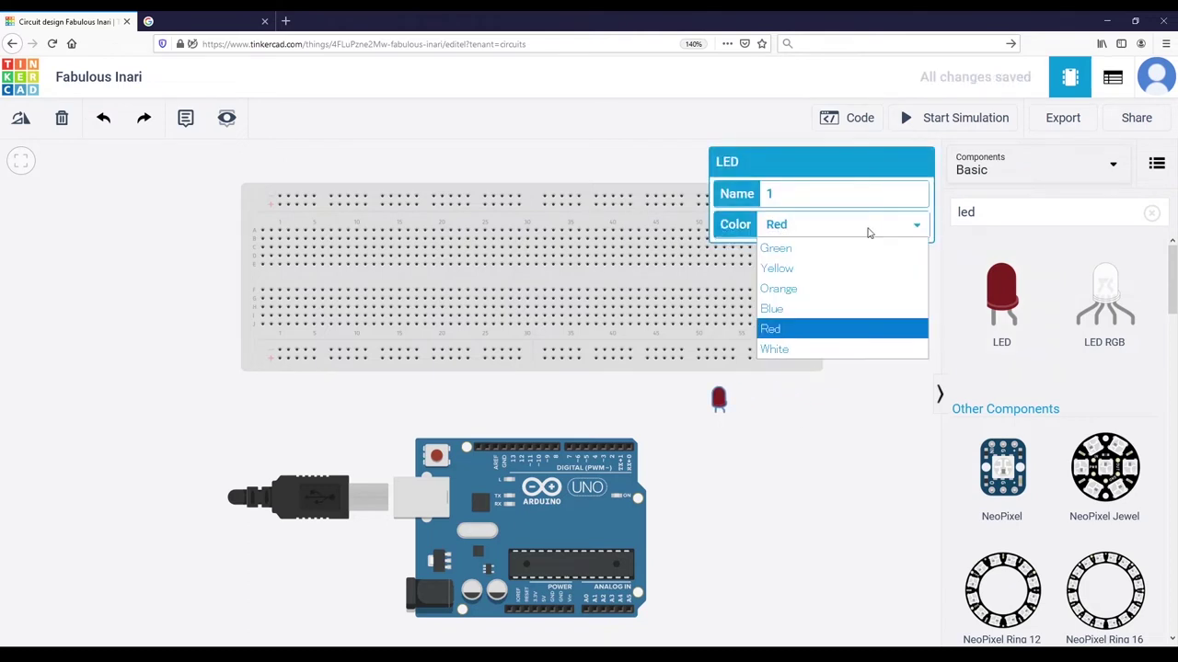
left_click(804, 328)
left_click(797, 422)
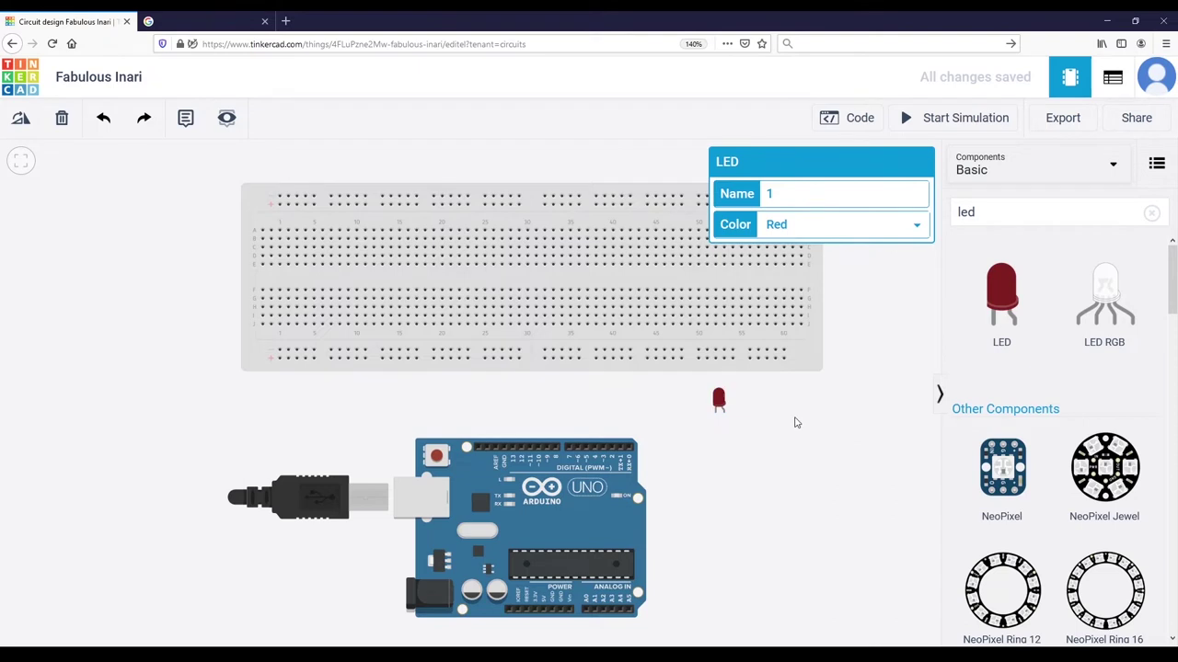
Search the components for "resistor" and place a Resistor beside the LED
left_click_drag(999, 218, 953, 217)
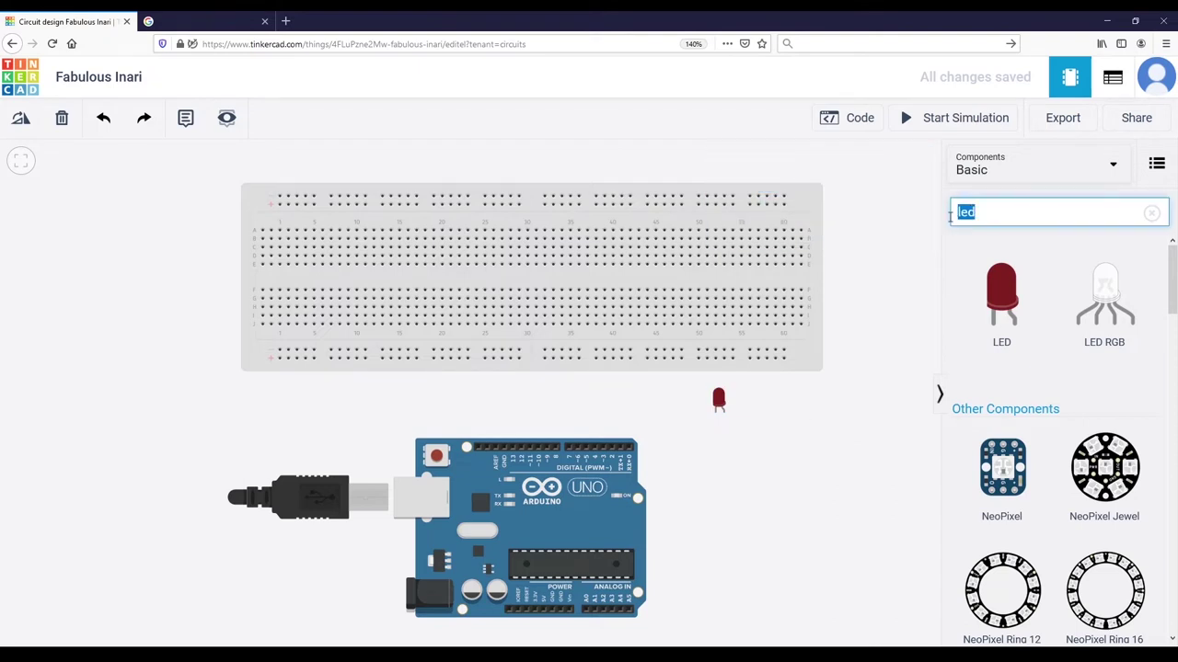
type("resi")
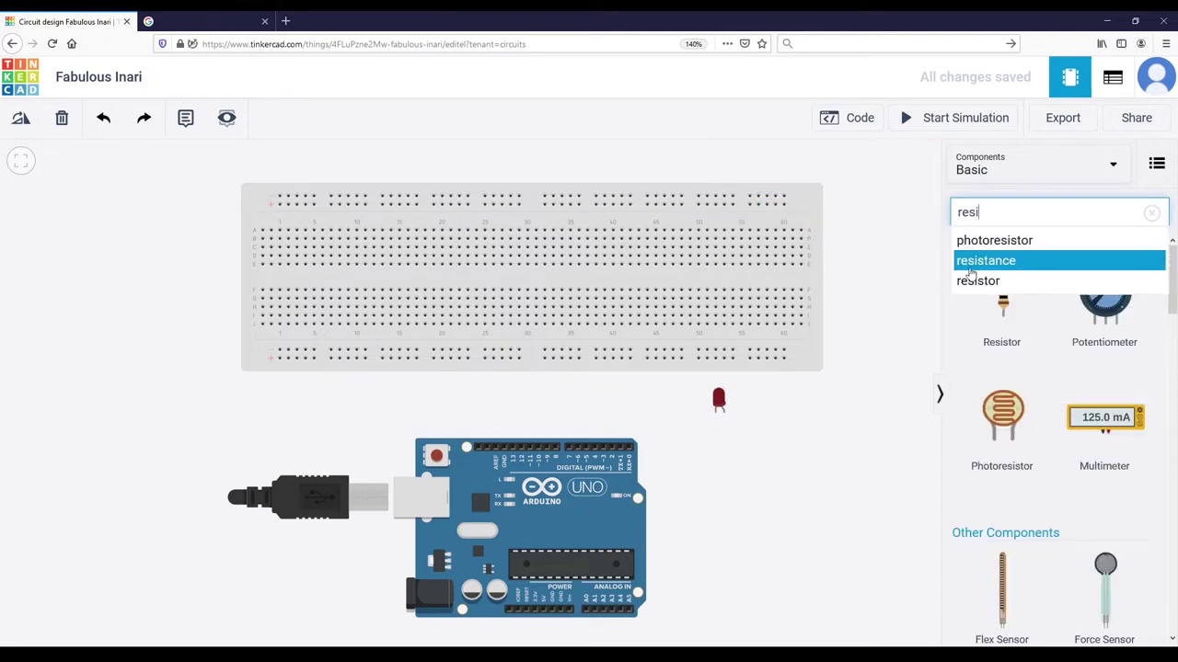
left_click(975, 280)
left_click_drag(1016, 300, 776, 433)
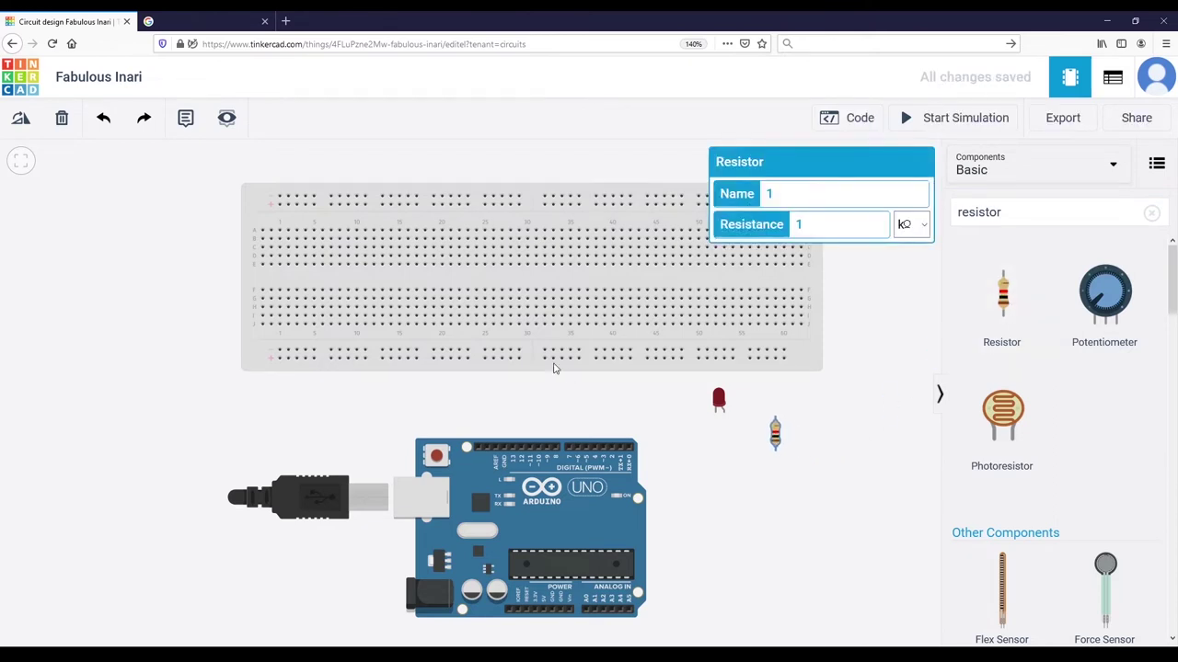
Set the resistor's resistance to 220 Ω
left_click(906, 224)
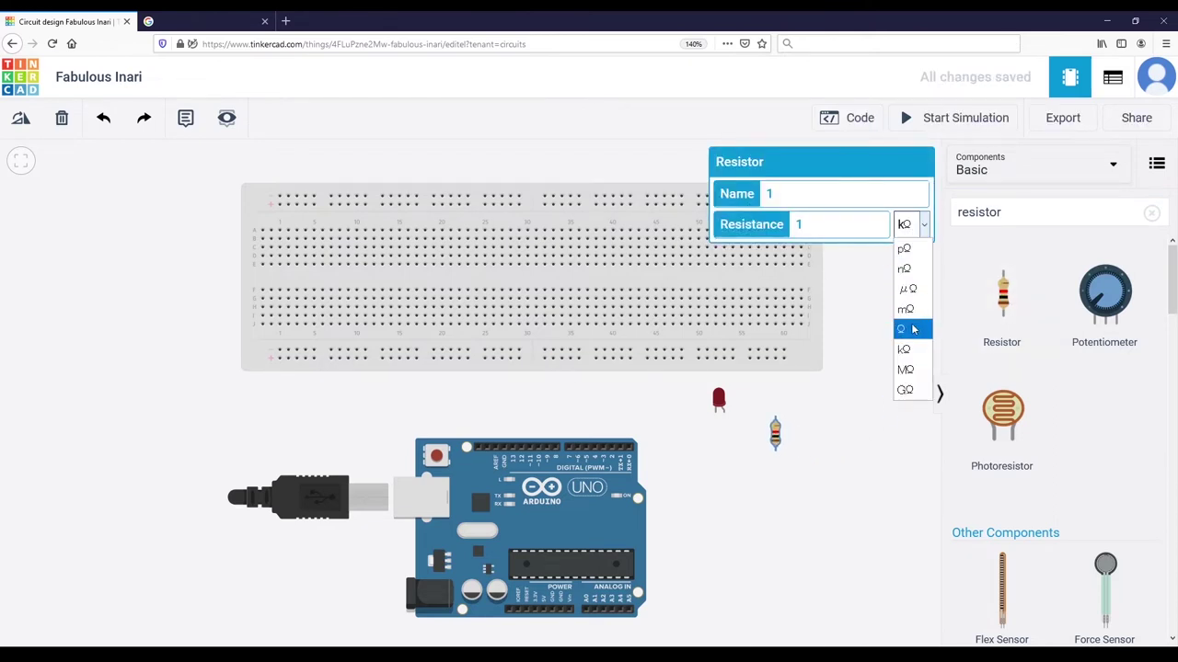
left_click(913, 329)
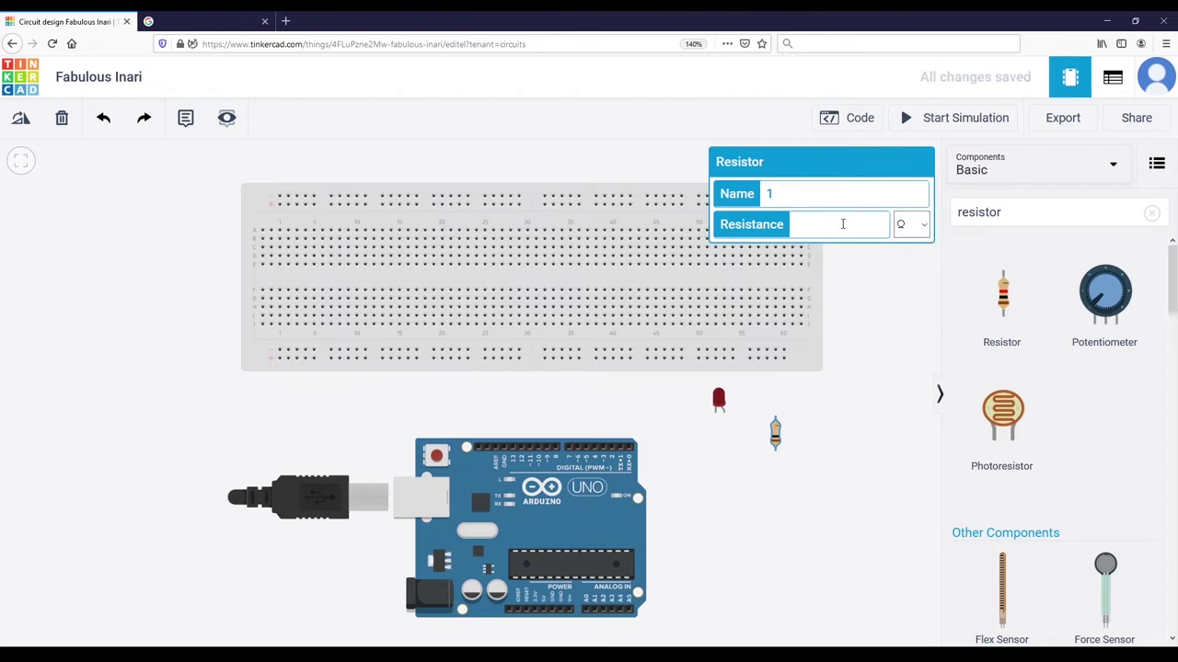
type("220")
left_click(911, 224)
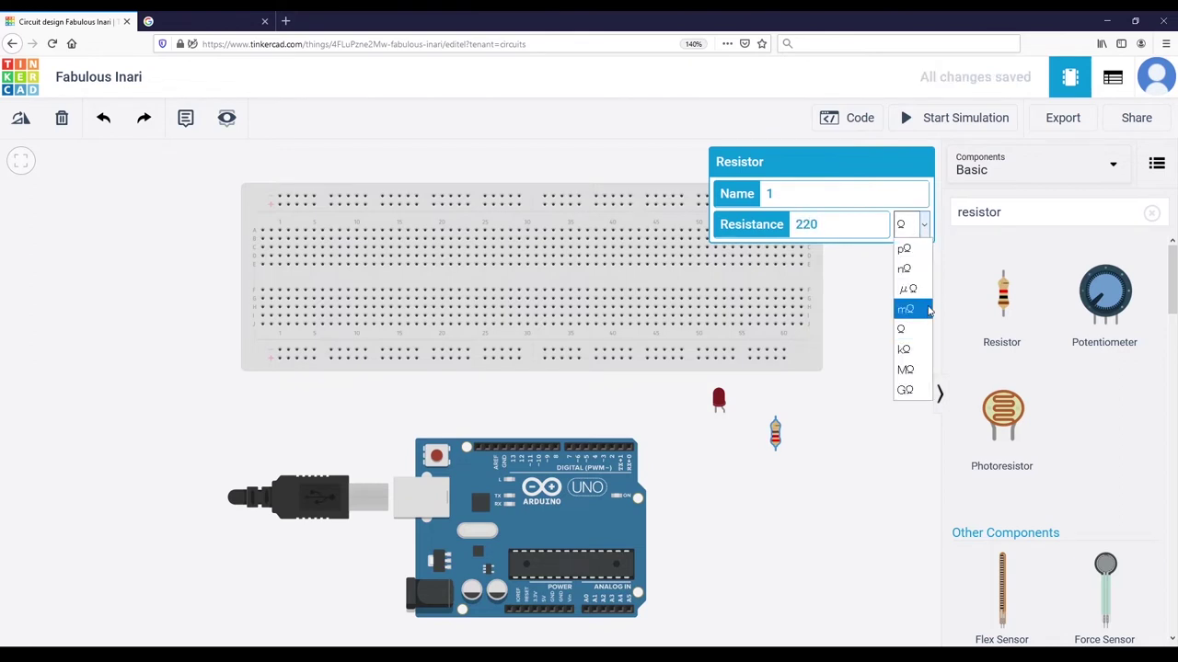
left_click(854, 224)
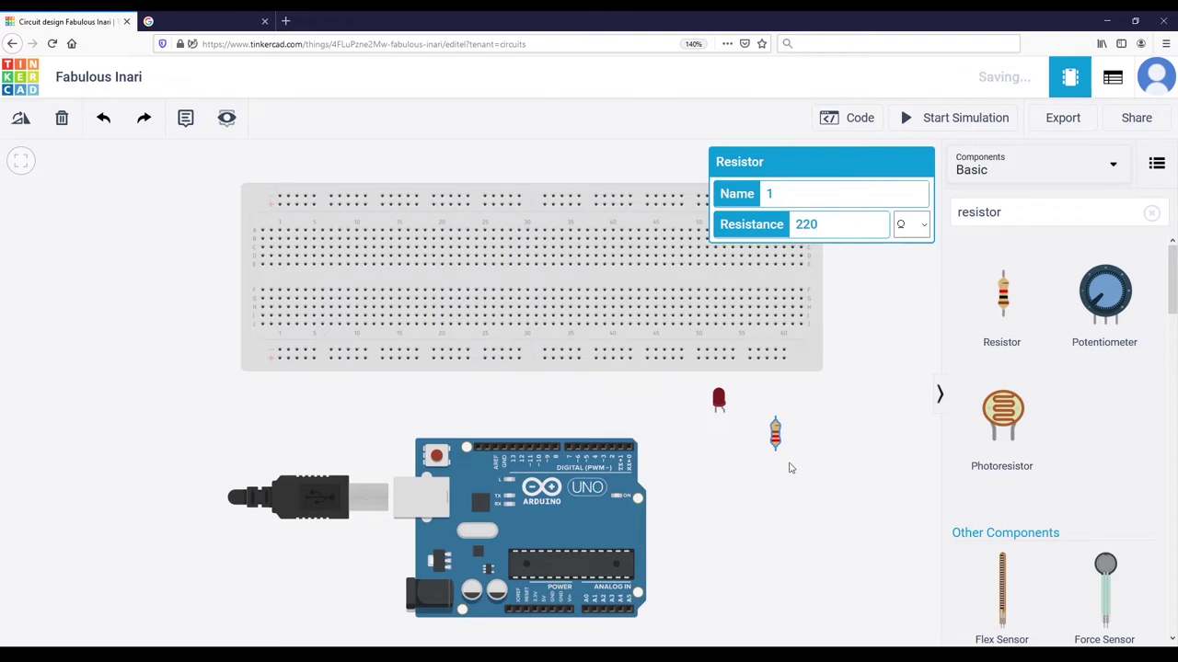
scroll(789, 468, "up", 8)
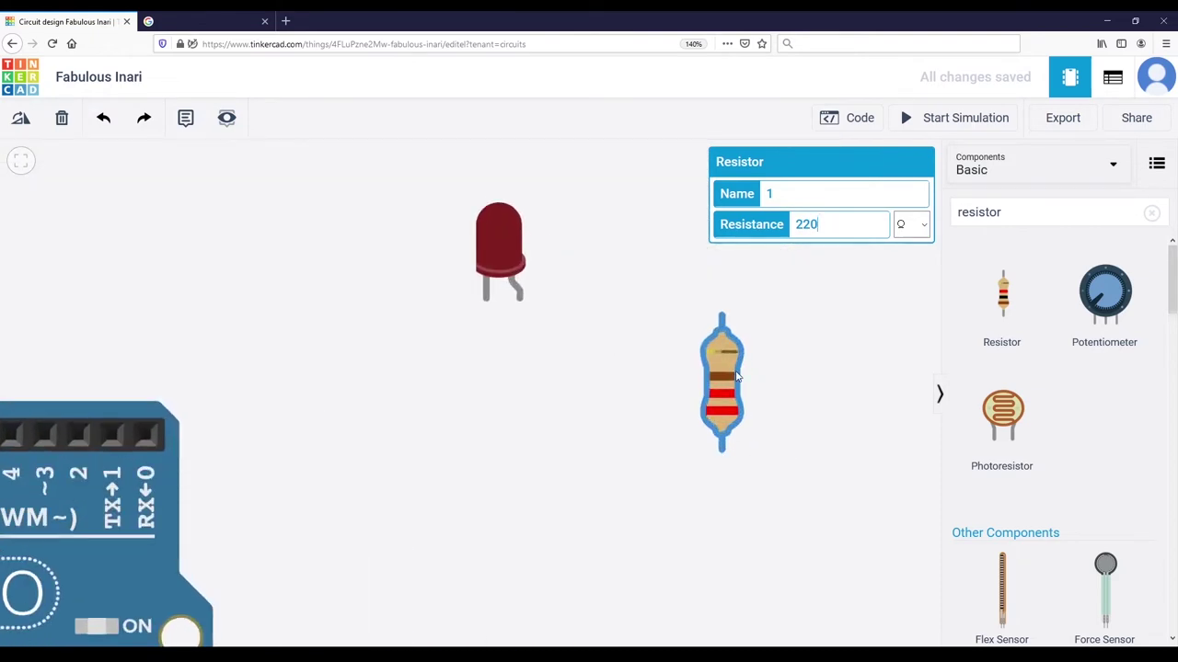
scroll(808, 376, "down", 6)
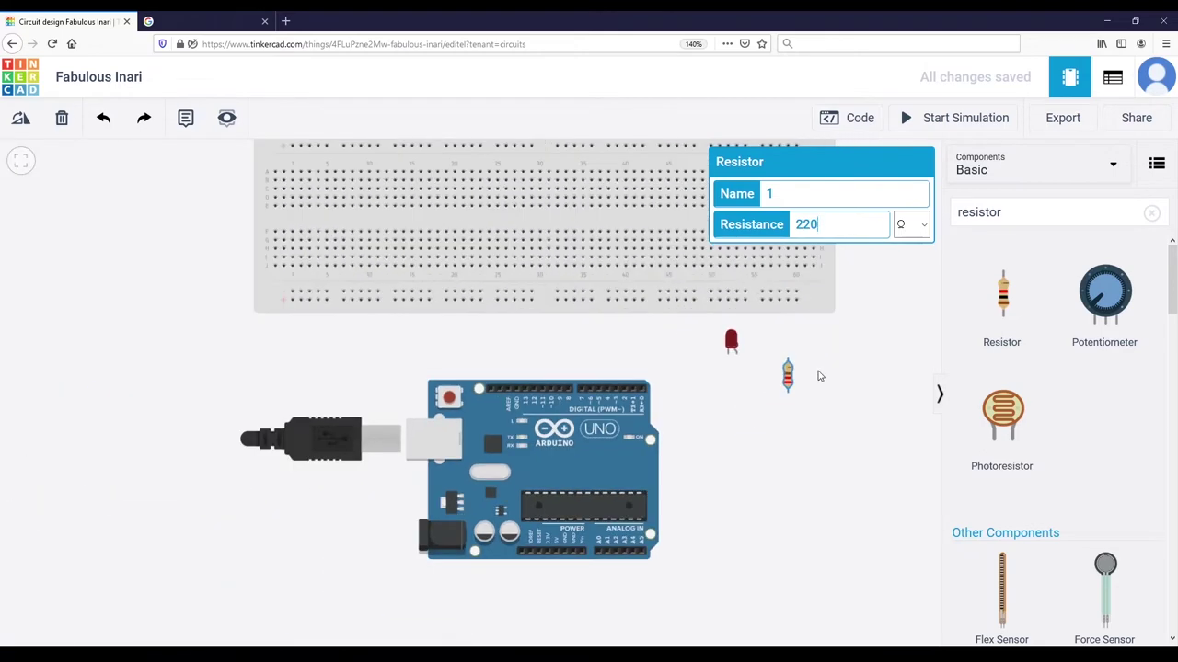
left_click(819, 375)
left_click_drag(825, 365, 840, 396)
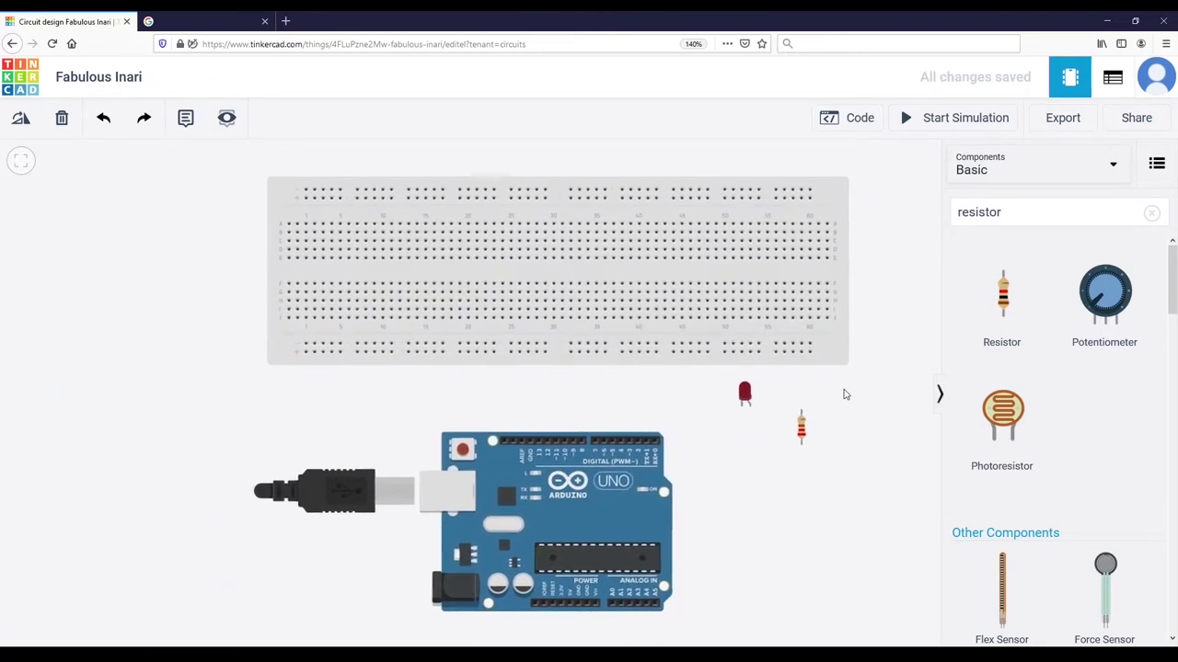
left_click(511, 348)
left_click(512, 390)
left_click(553, 399)
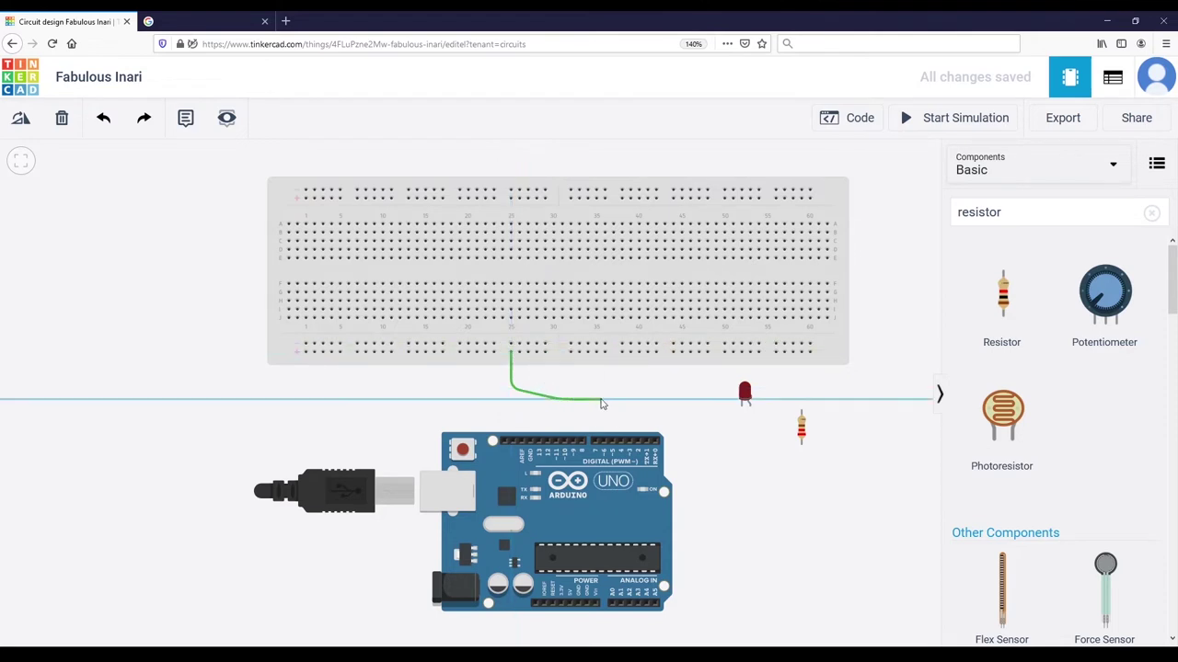
key("Escape")
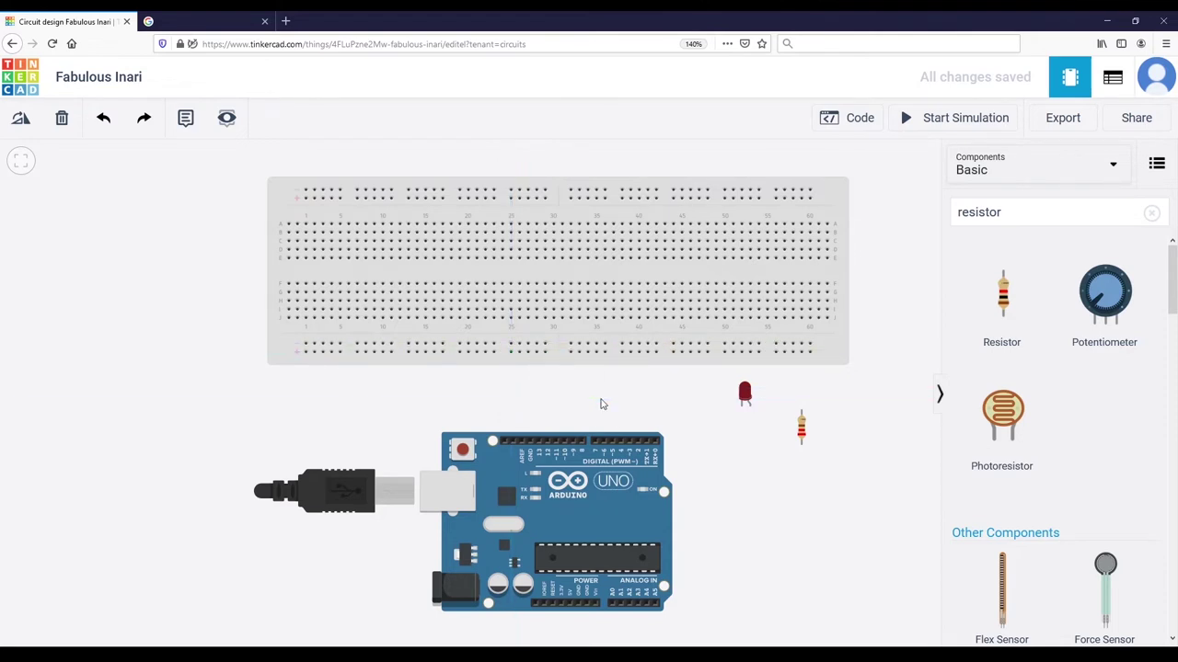
left_click(511, 350)
key("Escape")
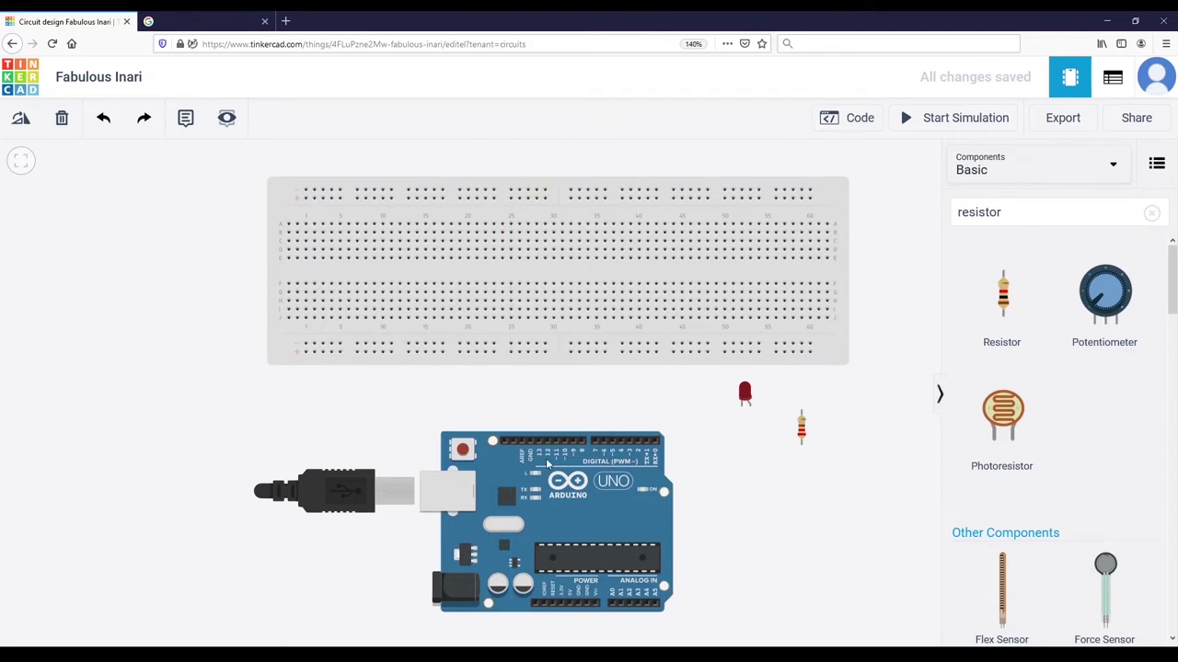
Move the Arduino Uno slightly closer to the breadboard
left_click_drag(545, 475, 556, 459)
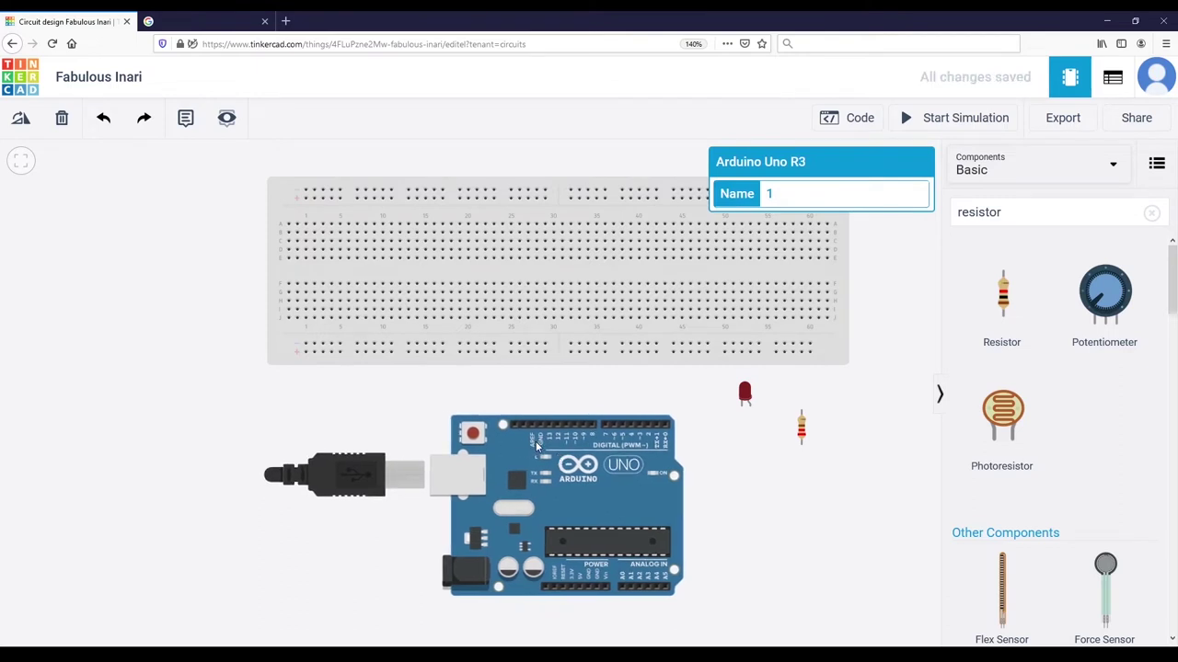
left_click(429, 416)
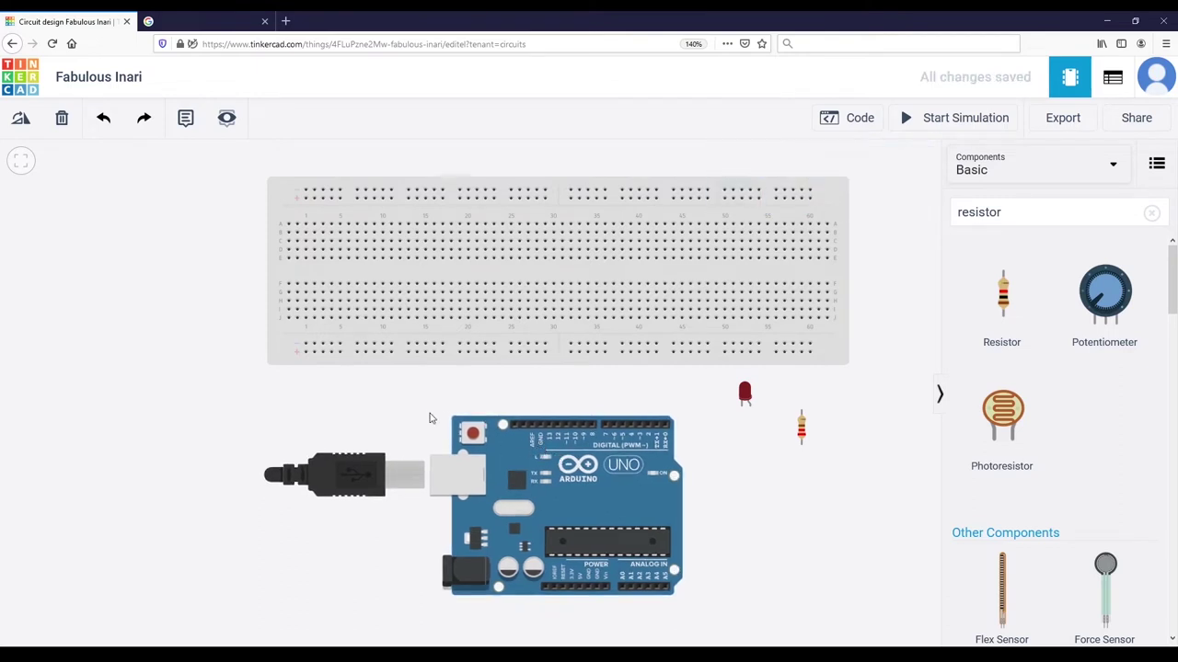
Wire the Arduino's first power-header GND pin to the first hole of the breadboard's lower negative rail, routing around the USB cable
scroll(429, 417, "up", 2)
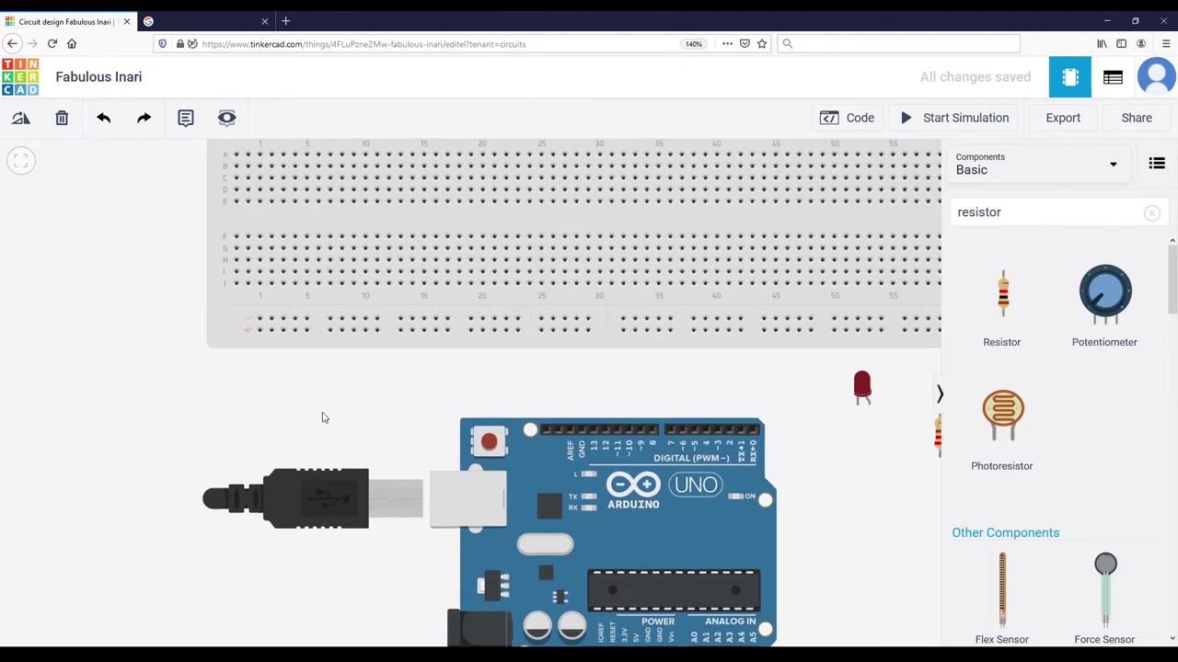
left_click_drag(323, 415, 288, 383)
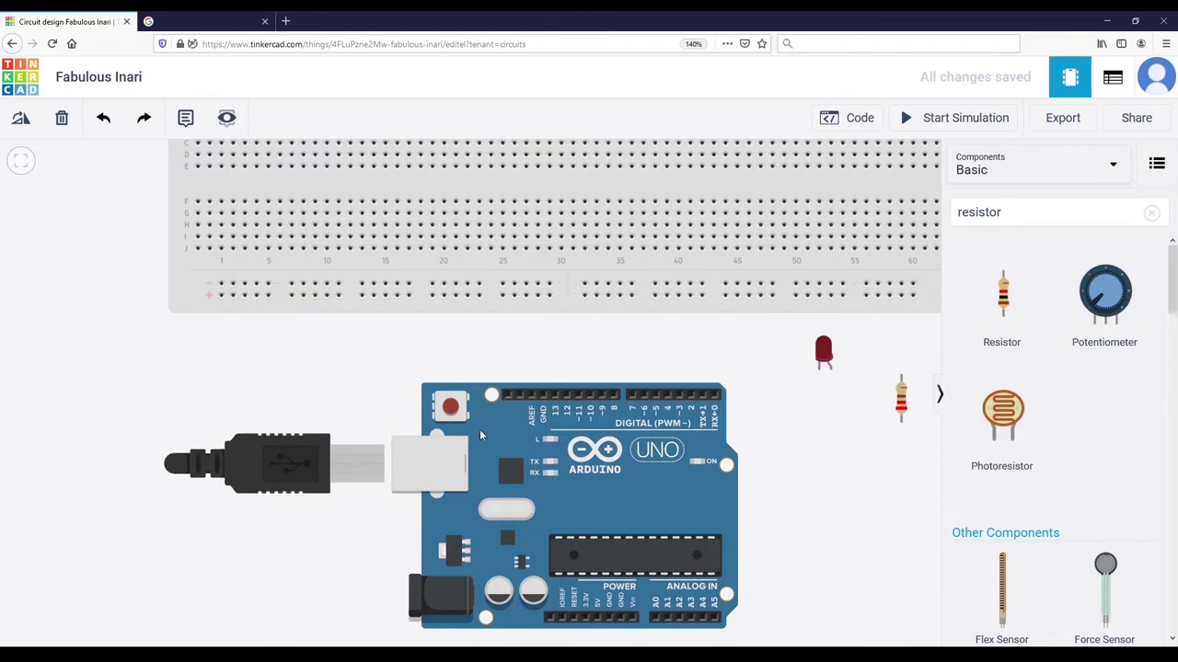
left_click_drag(384, 419, 341, 343)
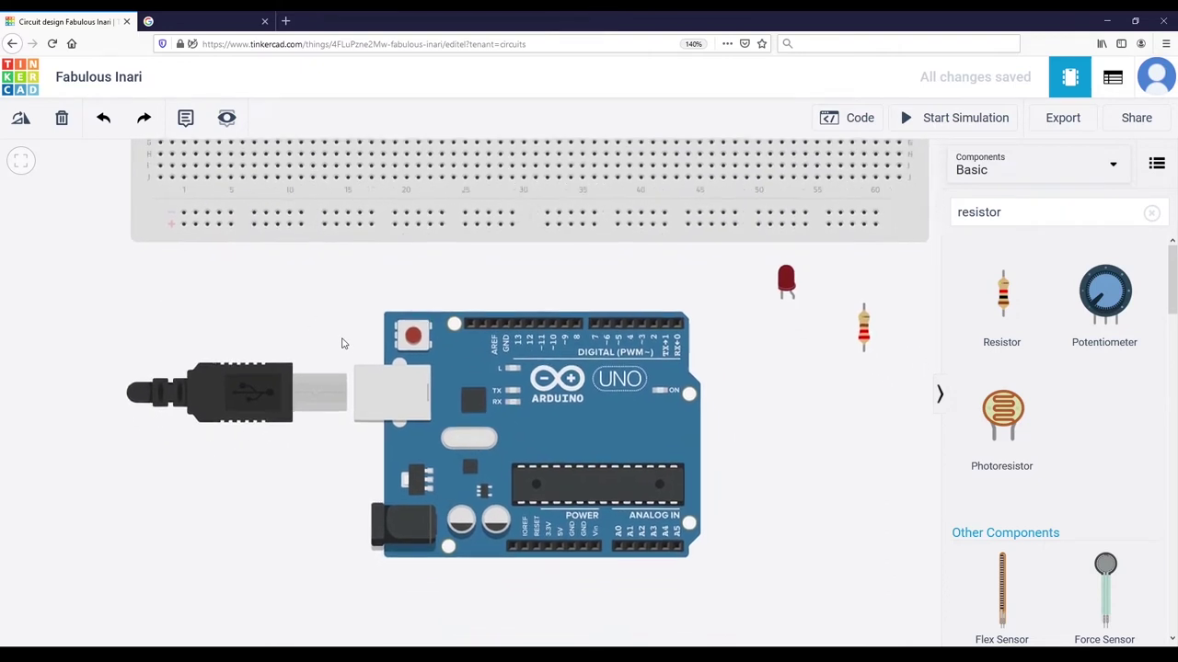
scroll(431, 386, "up", 3)
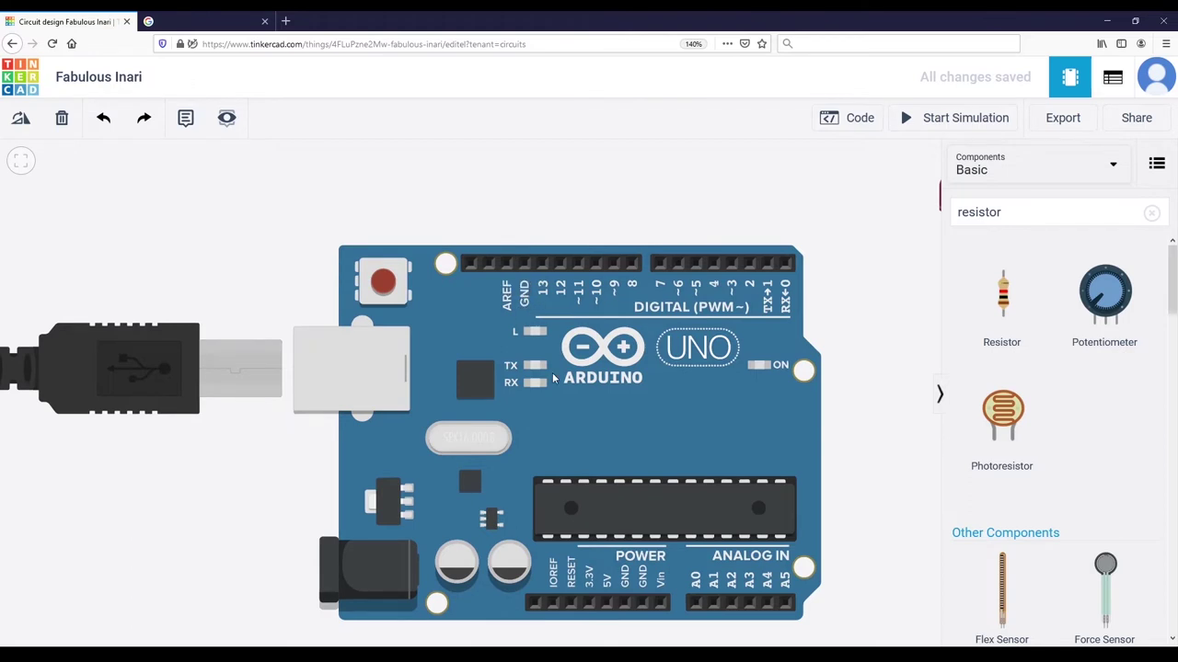
left_click(625, 604)
scroll(625, 605, "down", 3)
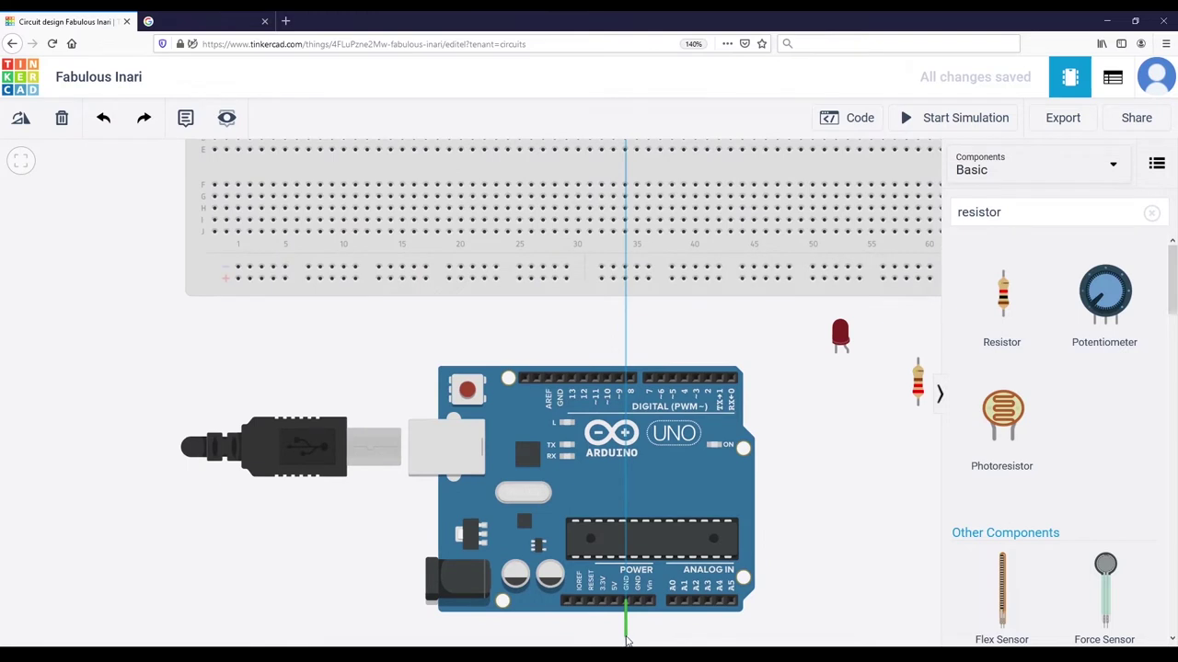
left_click(625, 635)
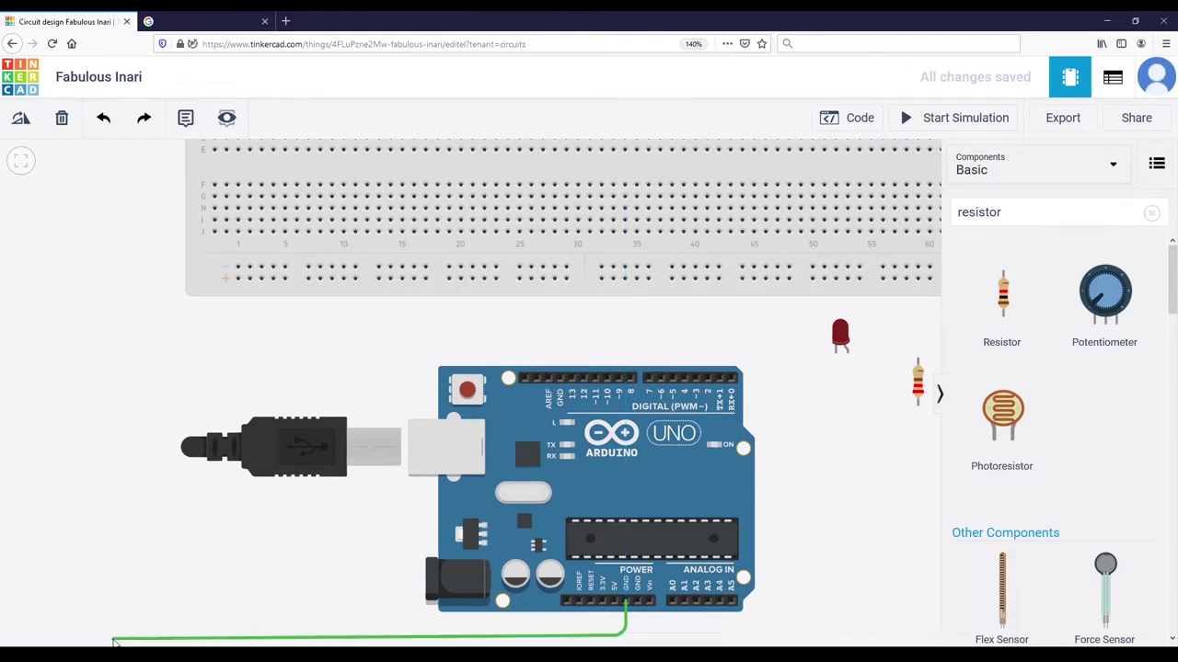
left_click(114, 635)
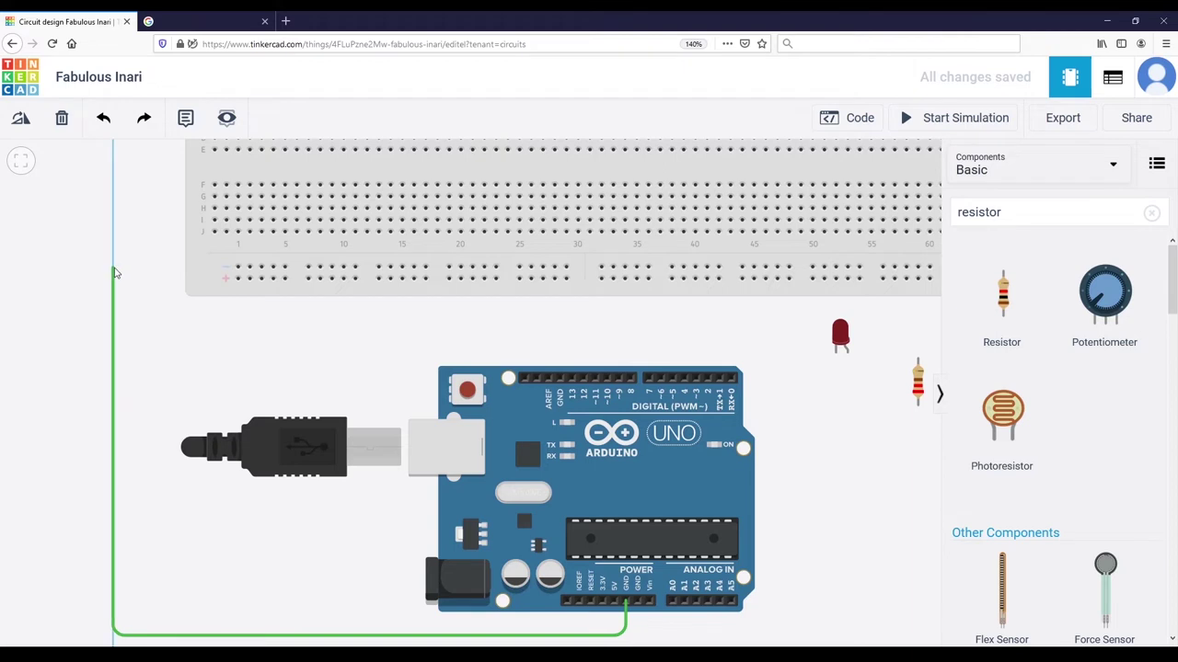
left_click(113, 267)
left_click(237, 268)
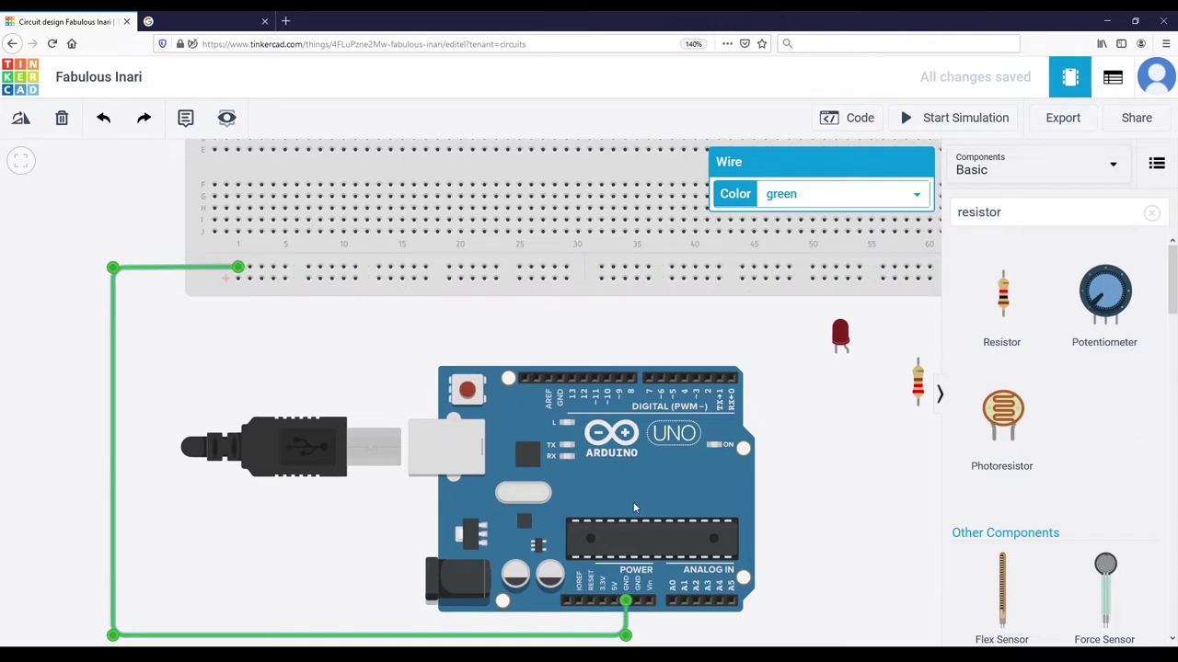
Set the color of the wire between the Arduino's GND pin and the breadboard to black
left_click(809, 197)
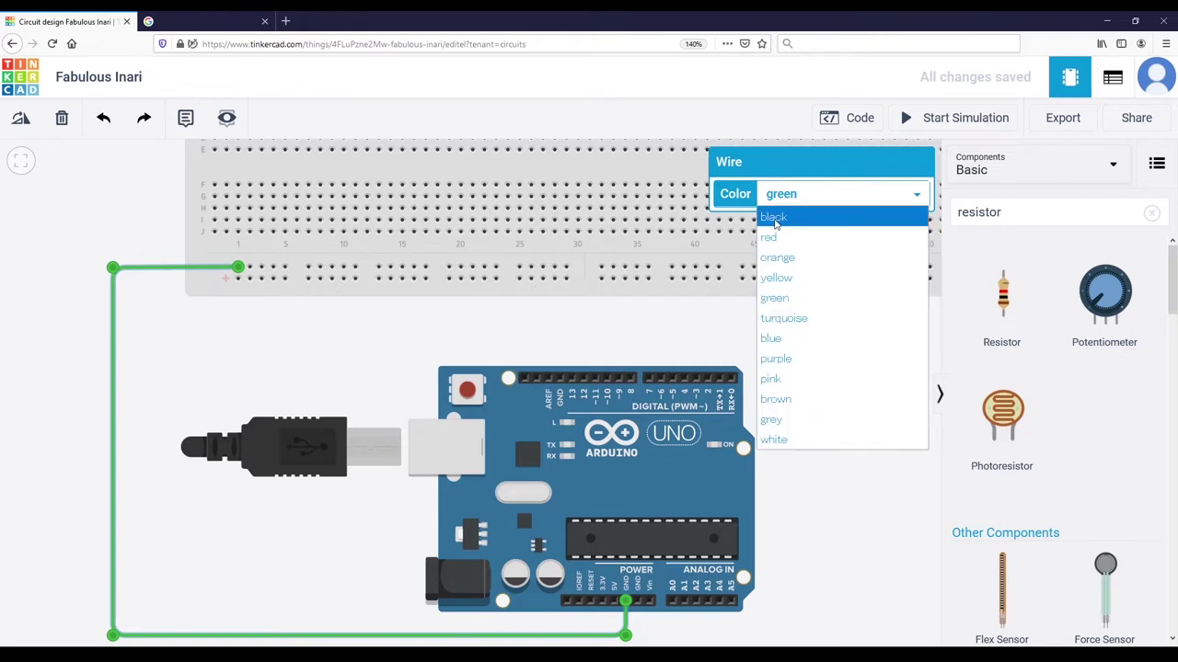
left_click(774, 218)
left_click(259, 324)
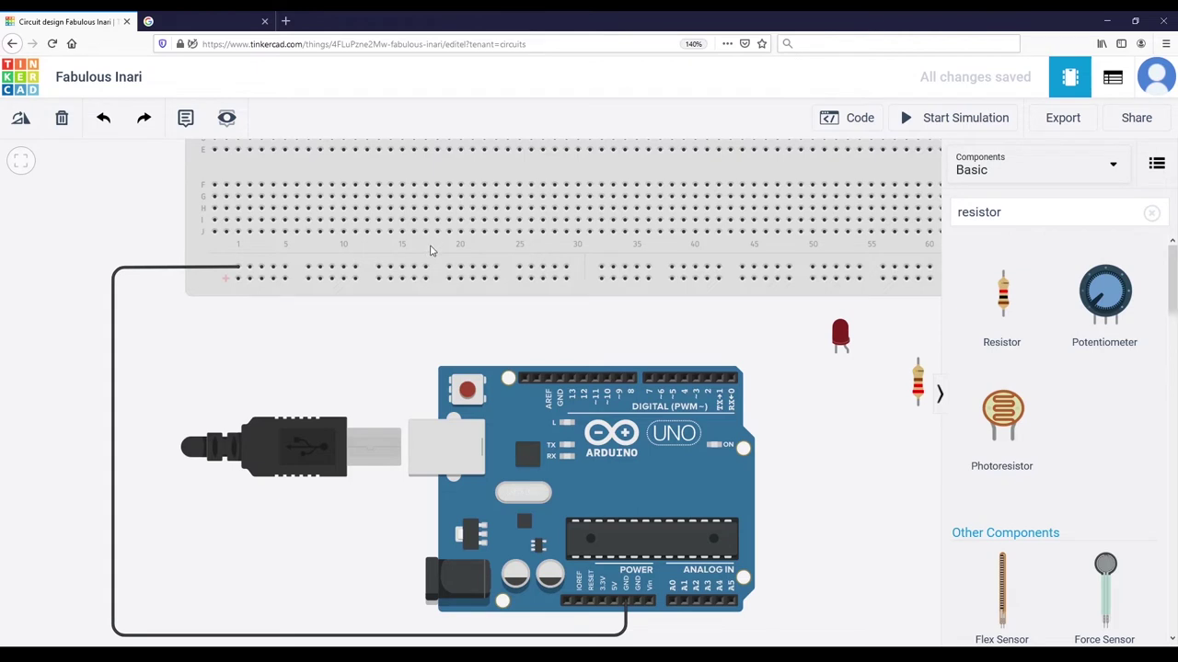
Place the red LED on the breadboard with its legs in row F, columns 2 and 3
scroll(427, 249, "down", 3)
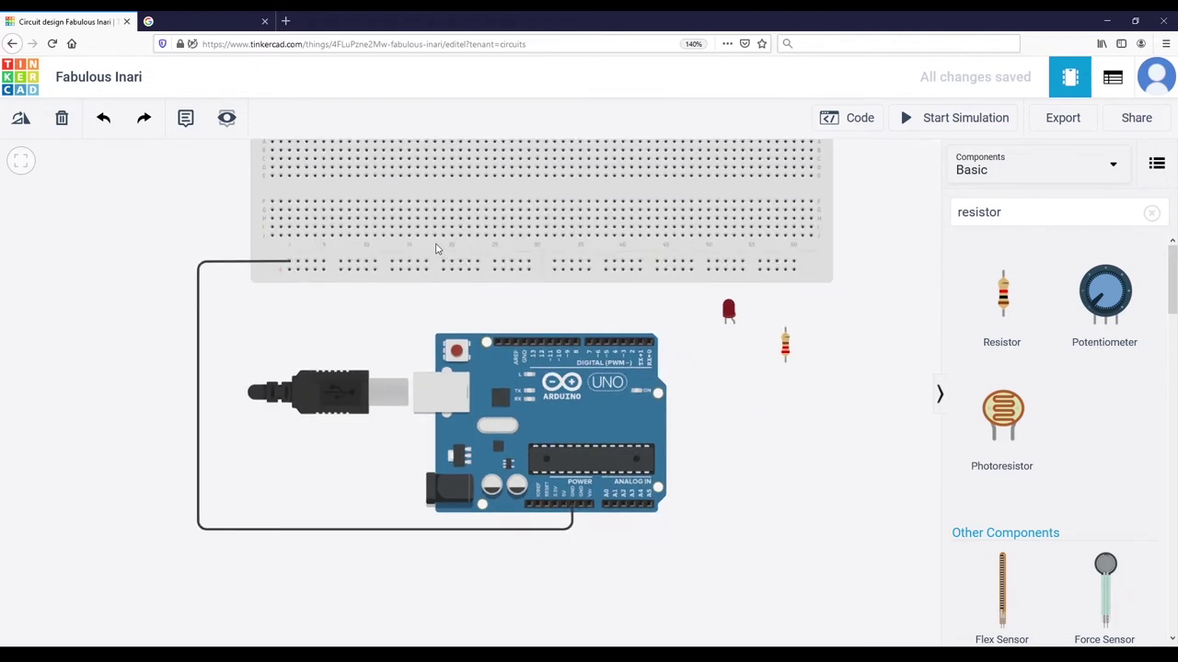
scroll(436, 294, "up", 2)
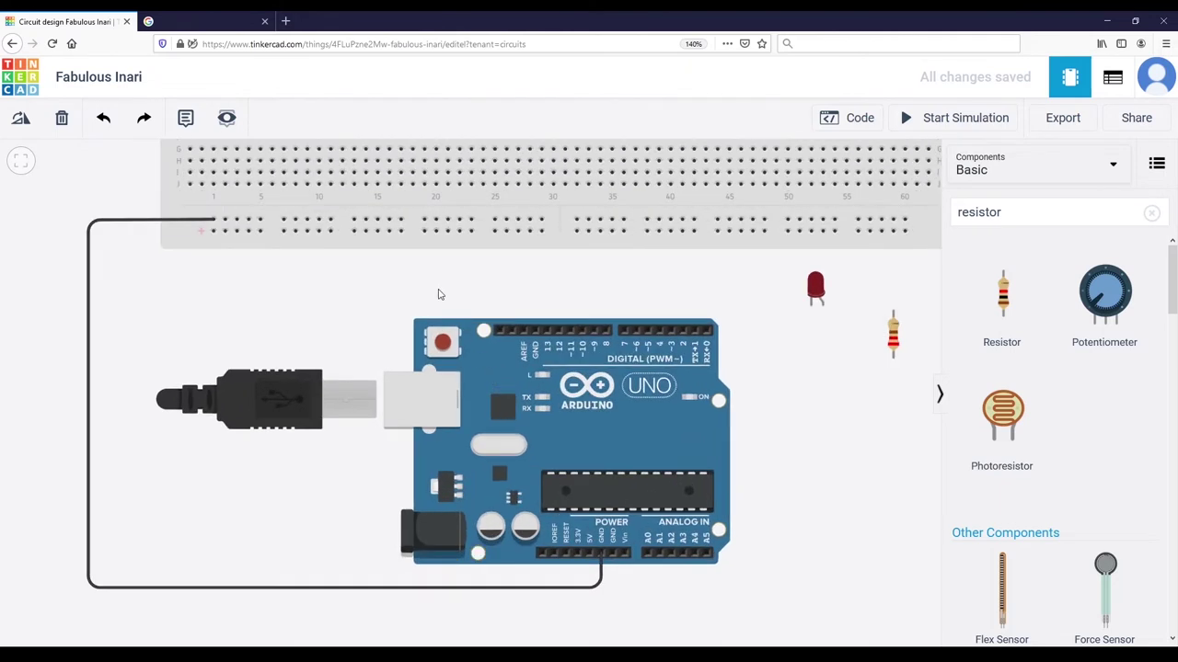
left_click_drag(441, 306, 437, 328)
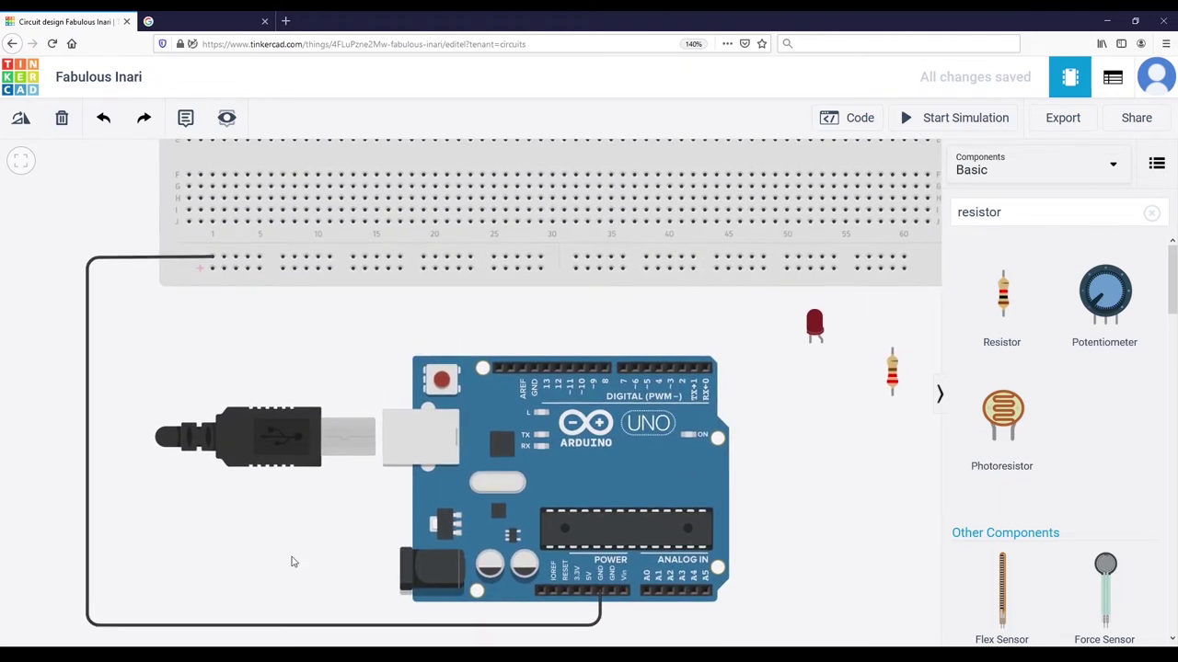
left_click(814, 324)
left_click_drag(815, 323, 232, 163)
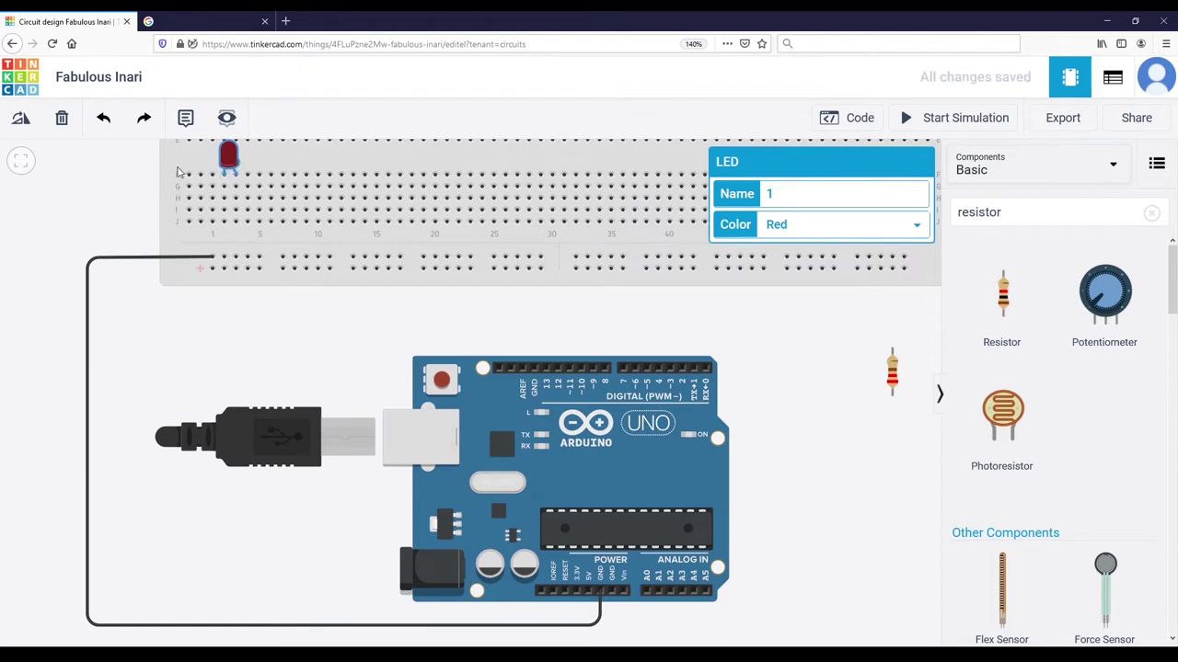
left_click_drag(136, 158, 189, 306)
scroll(196, 315, "up", 1)
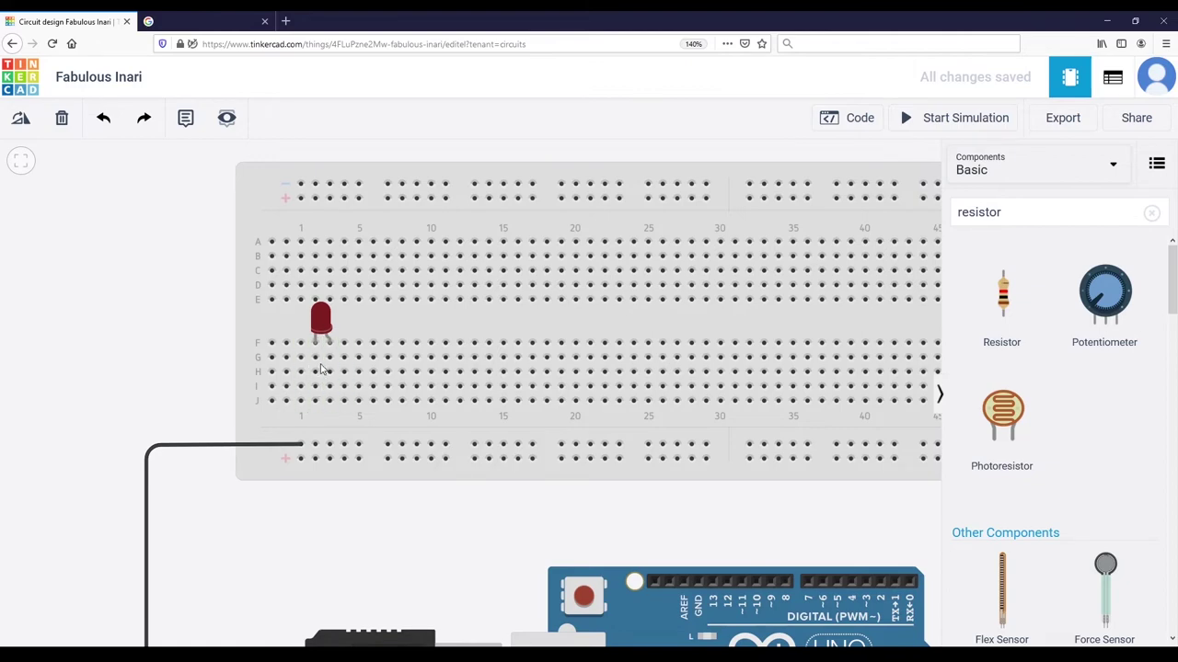
Wire breadboard hole J2, in the LED cathode's column, to the lower negative rail and color that wire black
scroll(321, 369, "up", 4)
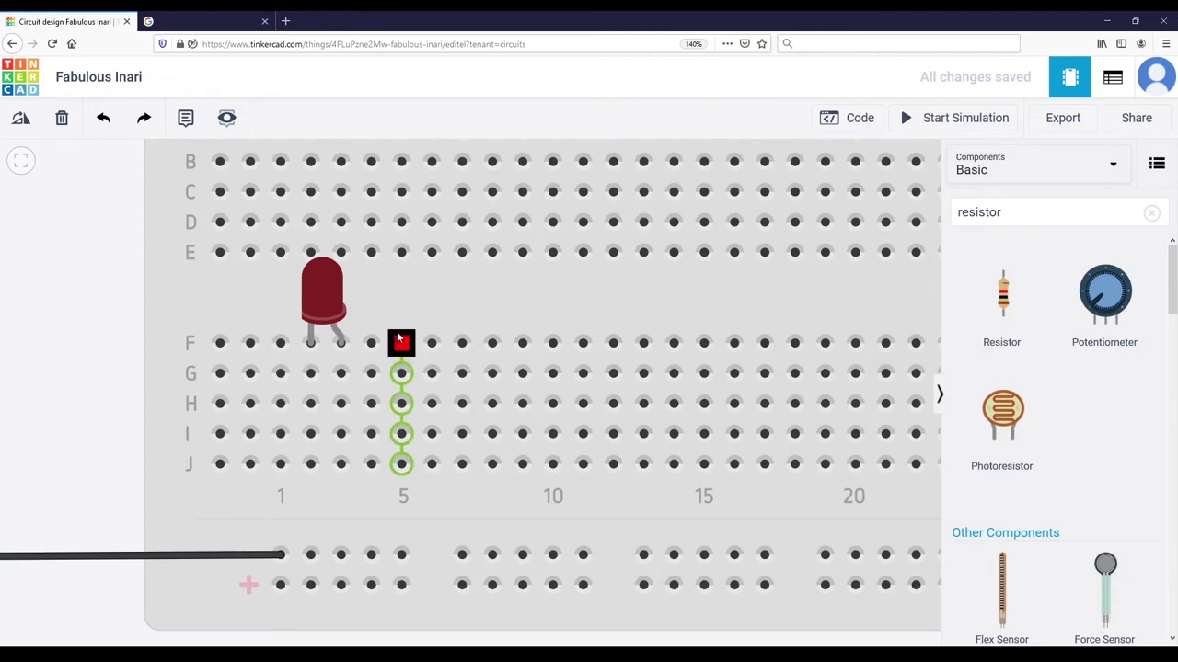
scroll(398, 339, "down", 3)
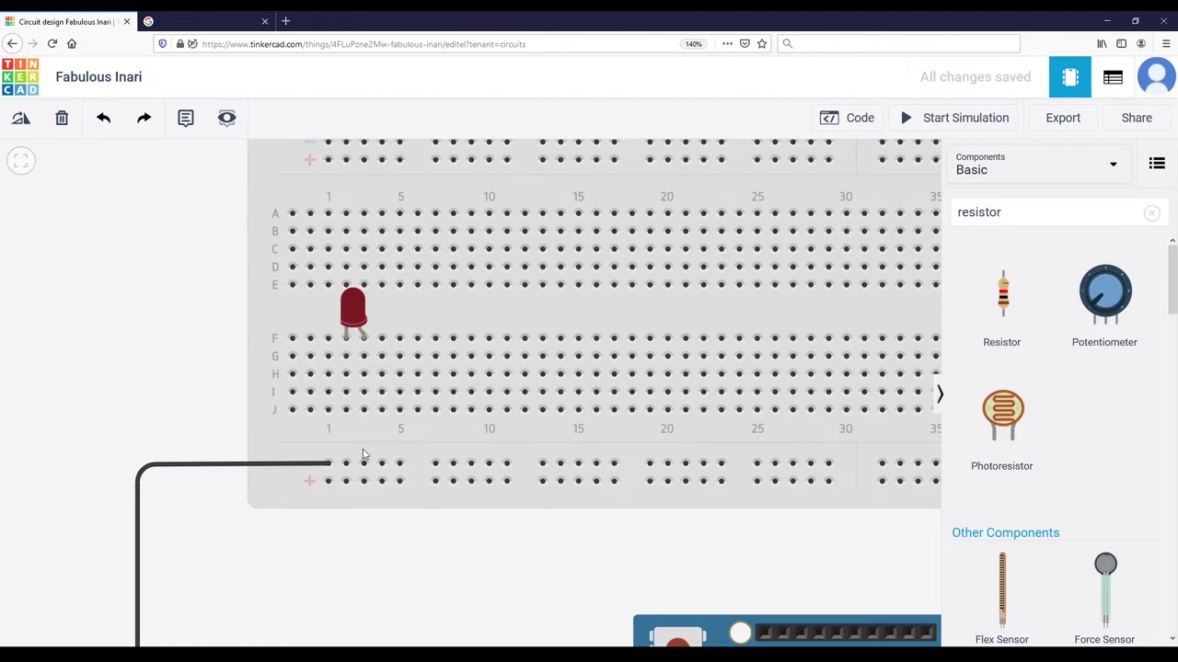
scroll(408, 583, "down", 3)
scroll(371, 463, "up", 1)
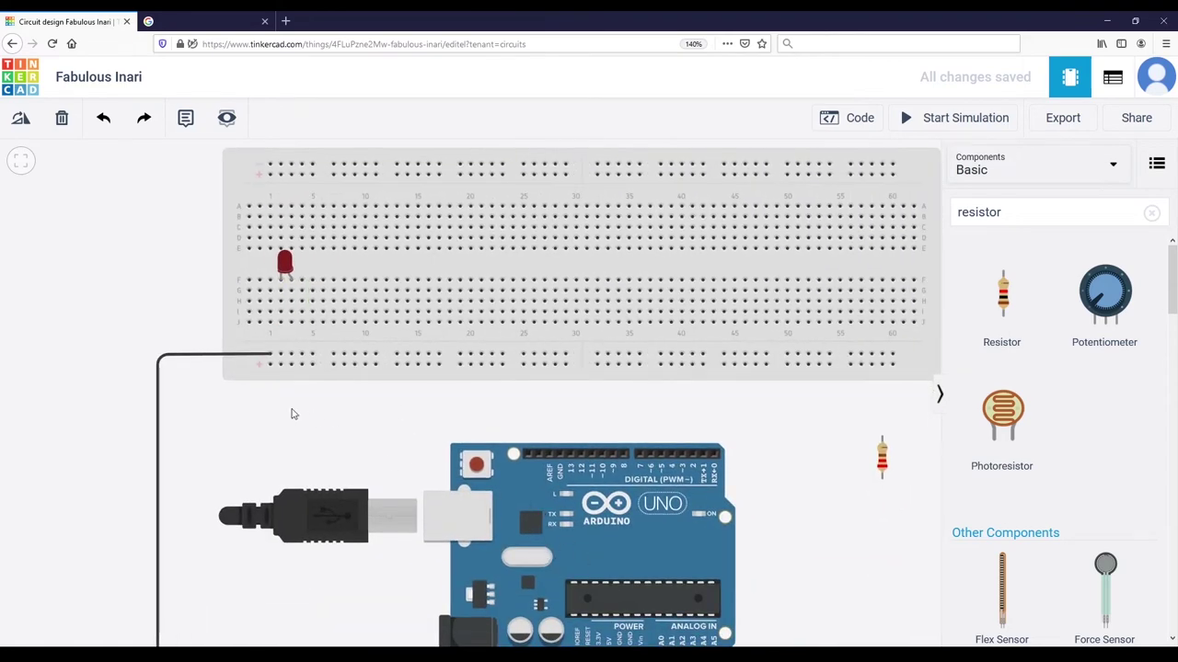
scroll(289, 414, "up", 3)
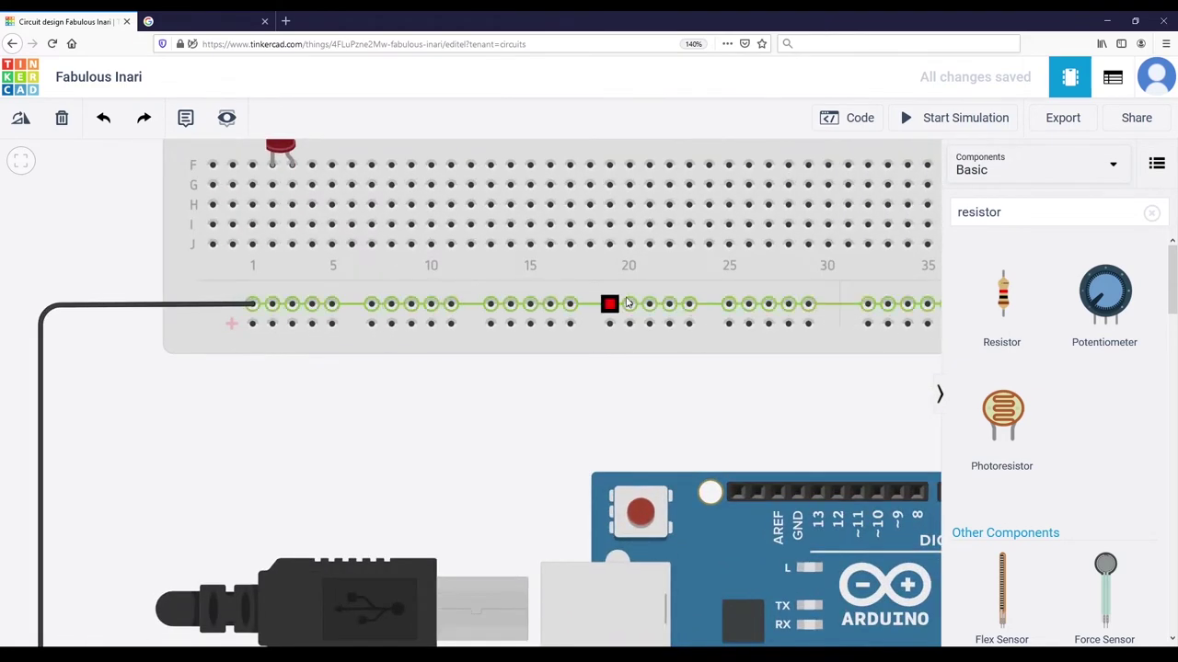
left_click_drag(138, 237, 155, 351)
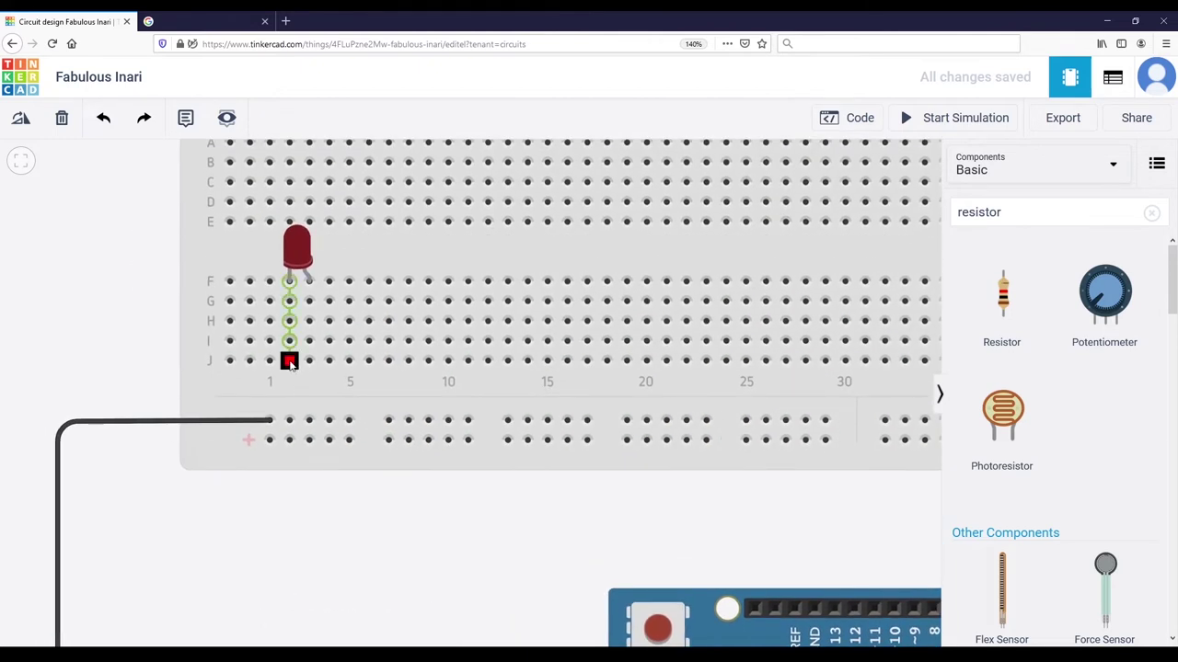
left_click(288, 362)
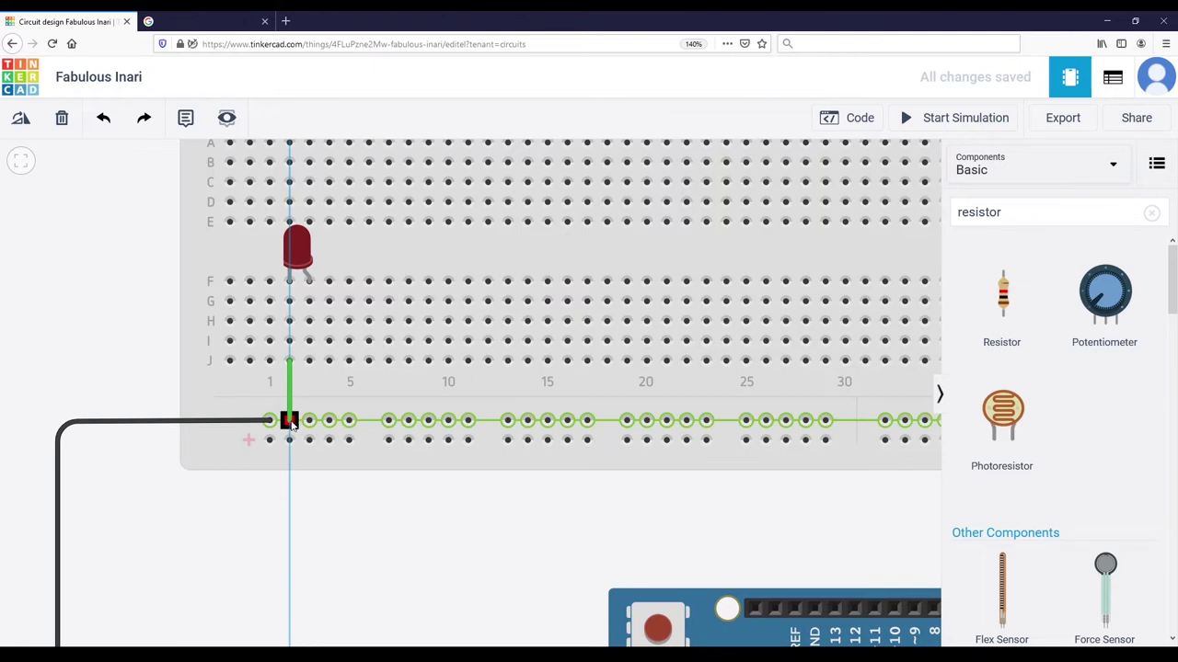
left_click(288, 420)
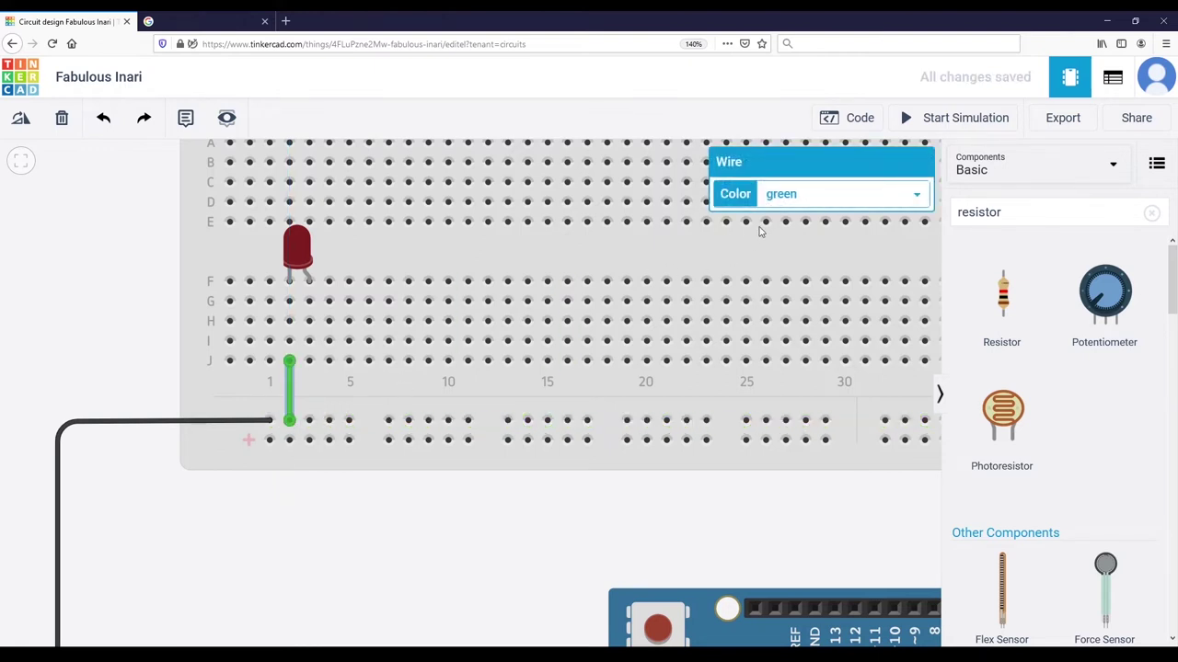
left_click(788, 197)
left_click(797, 216)
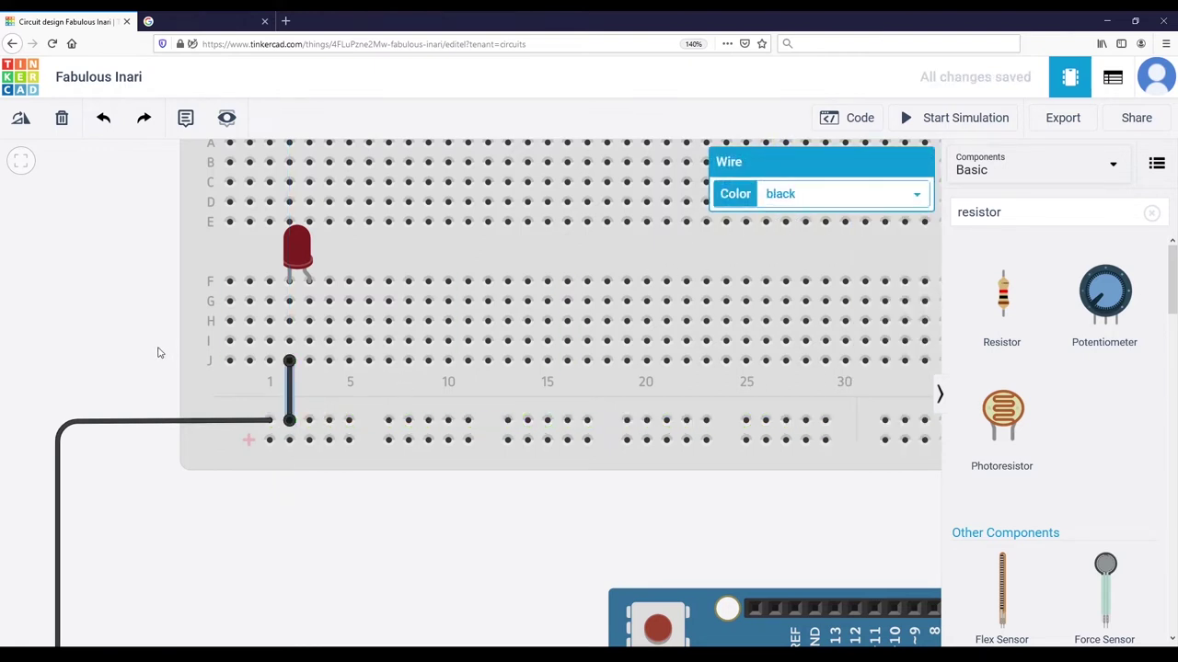
left_click(96, 332)
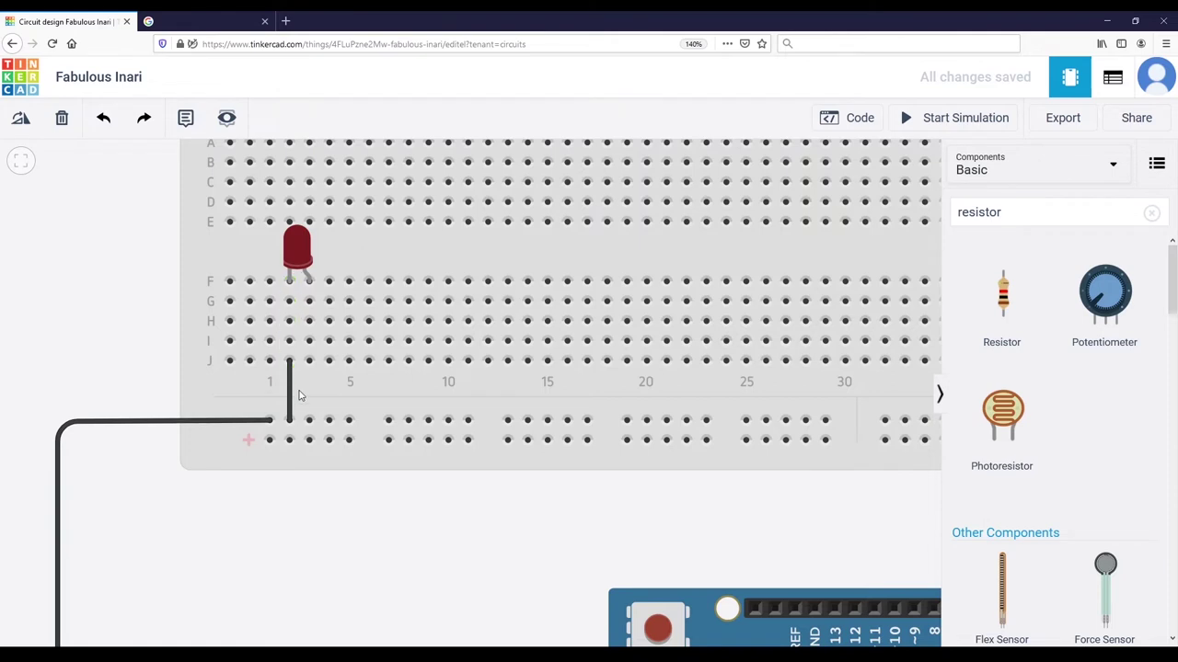
Move the 220 Ω resistor to the empty area just below the breadboard, near the LED
left_click(290, 421)
scroll(147, 326, "down", 5)
left_click_drag(266, 426, 236, 409)
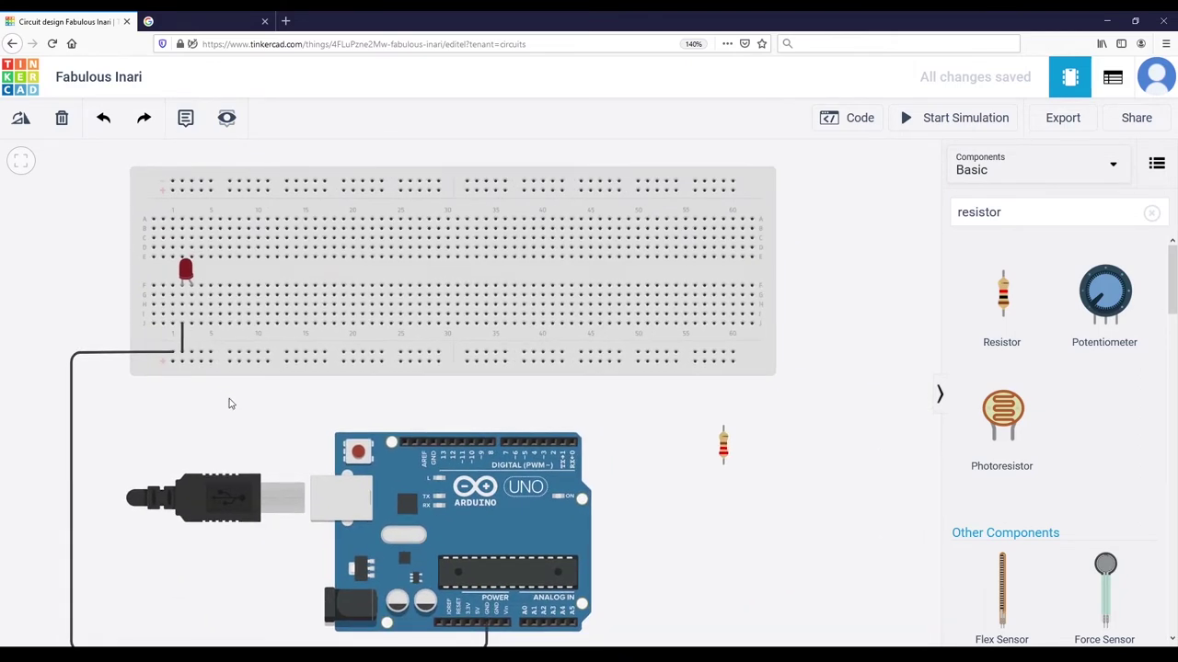
scroll(232, 405, "up", 2)
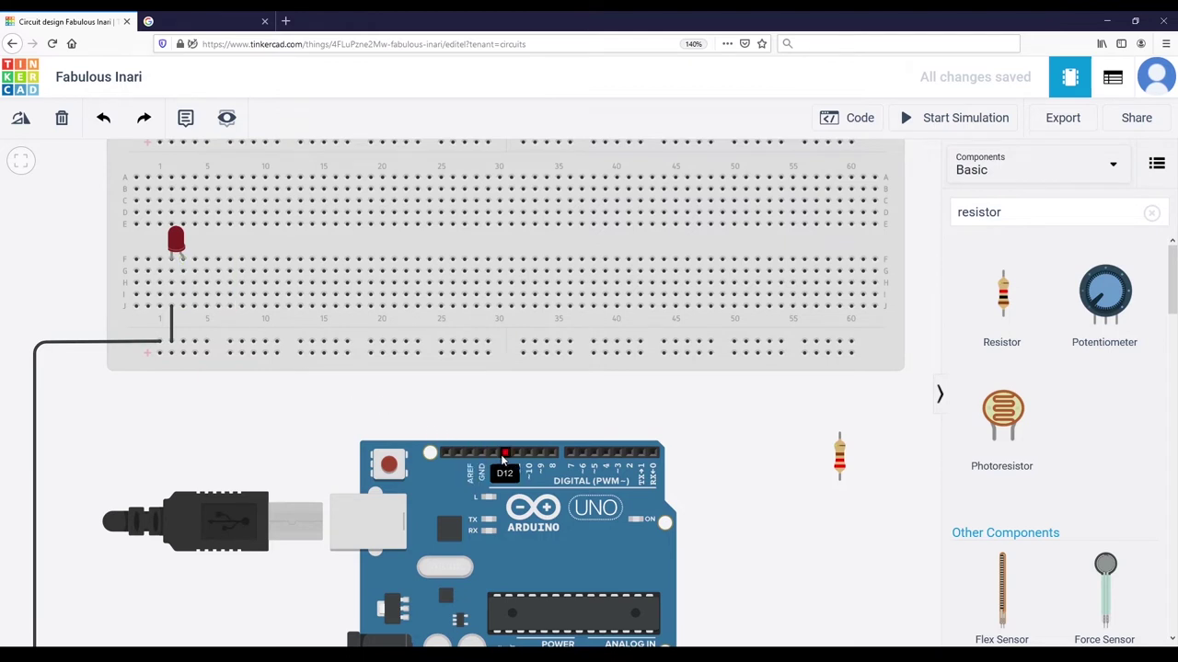
key("ctrl+z")
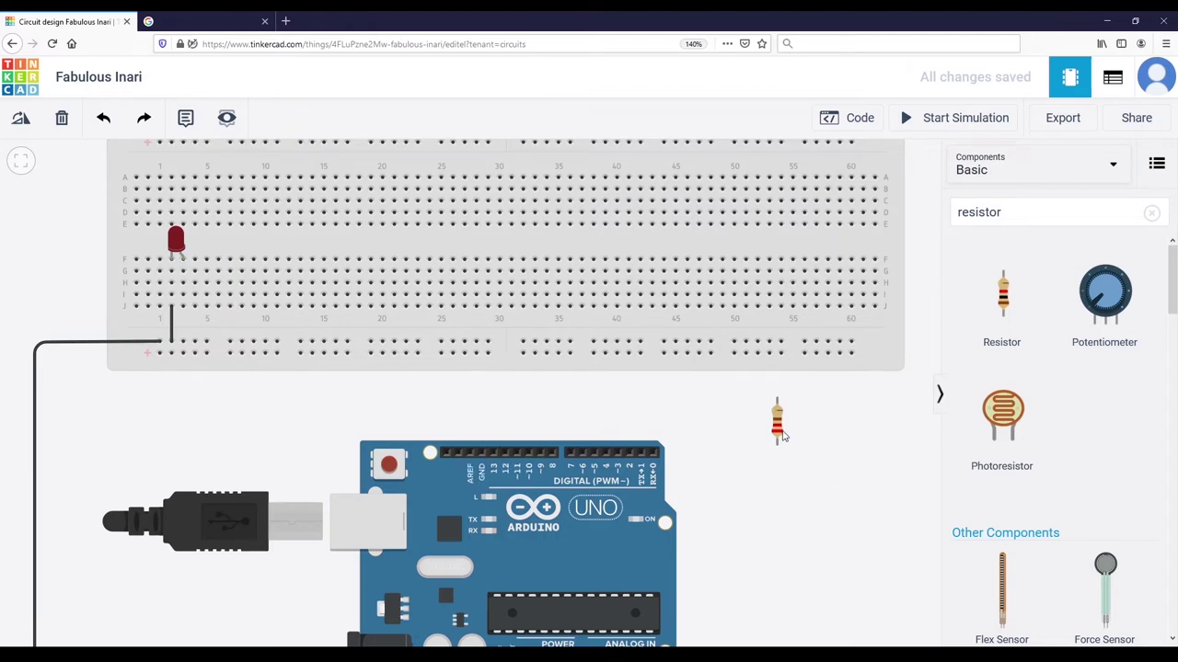
left_click_drag(780, 432, 259, 414)
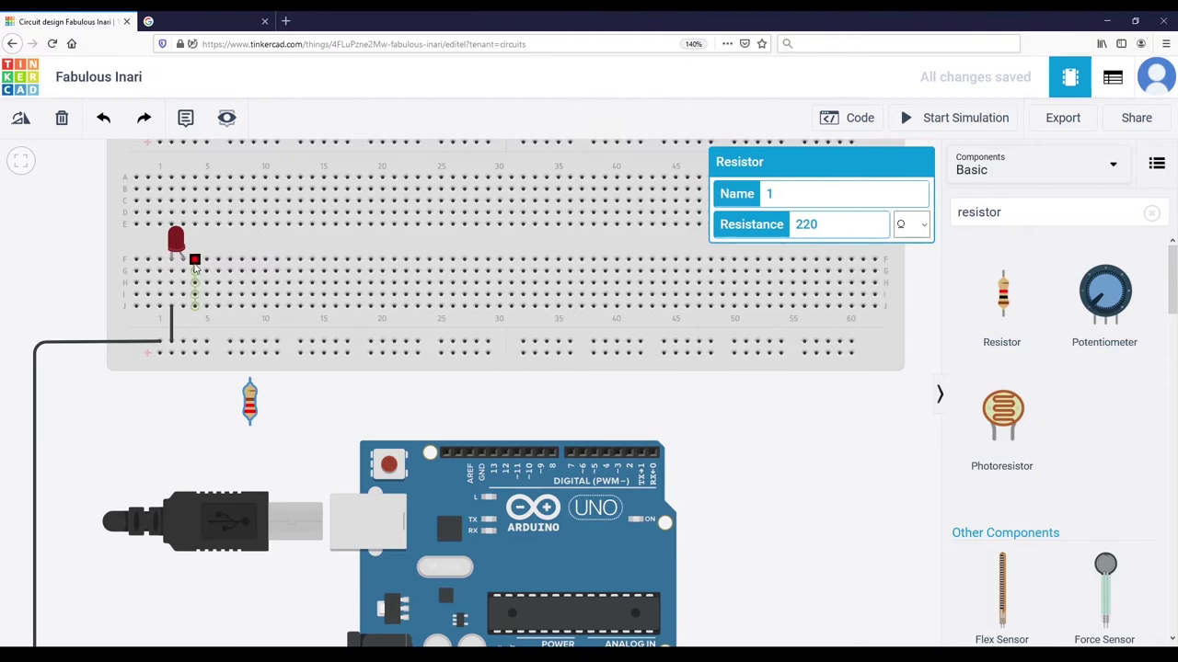
Rotate the resistor to horizontal and place it in breadboard row H, from the LED anode's column 3 to column 7
scroll(178, 313, "up", 3)
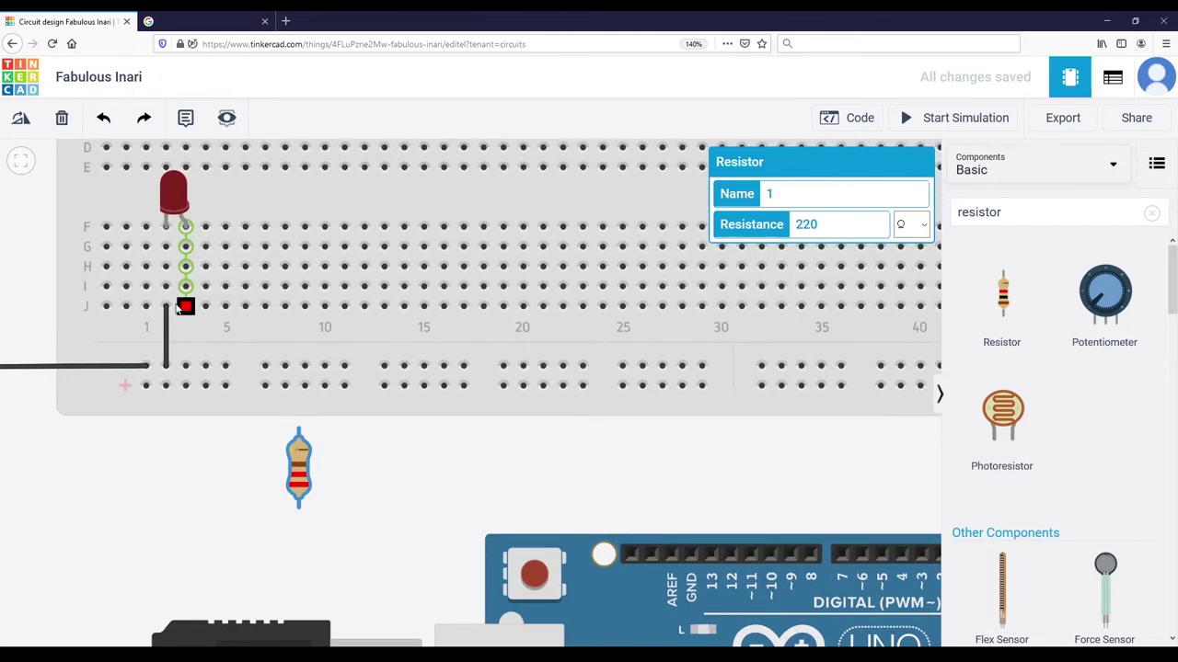
left_click_drag(45, 242, 90, 288)
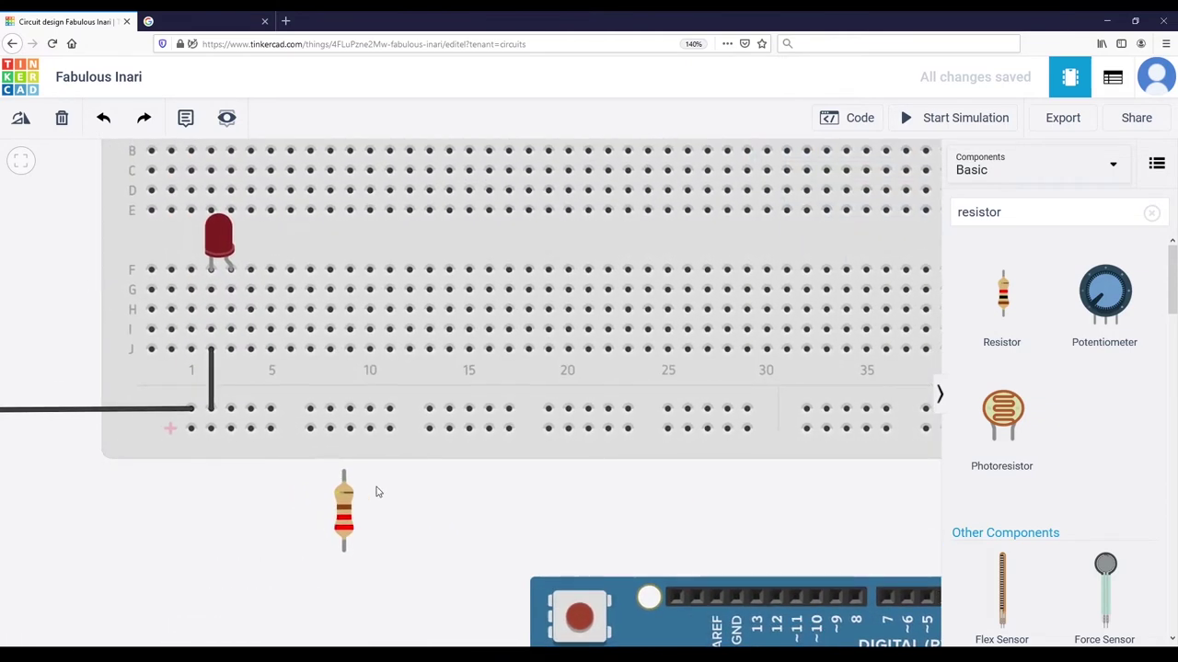
scroll(349, 498, "up", 1)
left_click(345, 498)
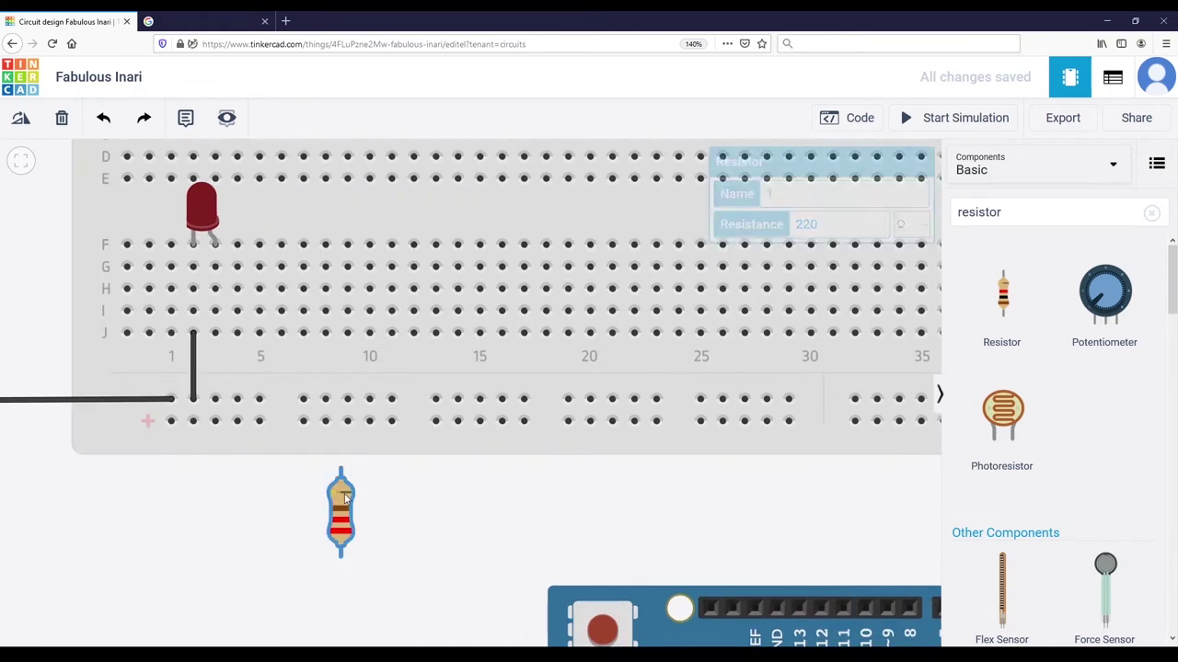
left_click(21, 120)
left_click(21, 121)
left_click(21, 121)
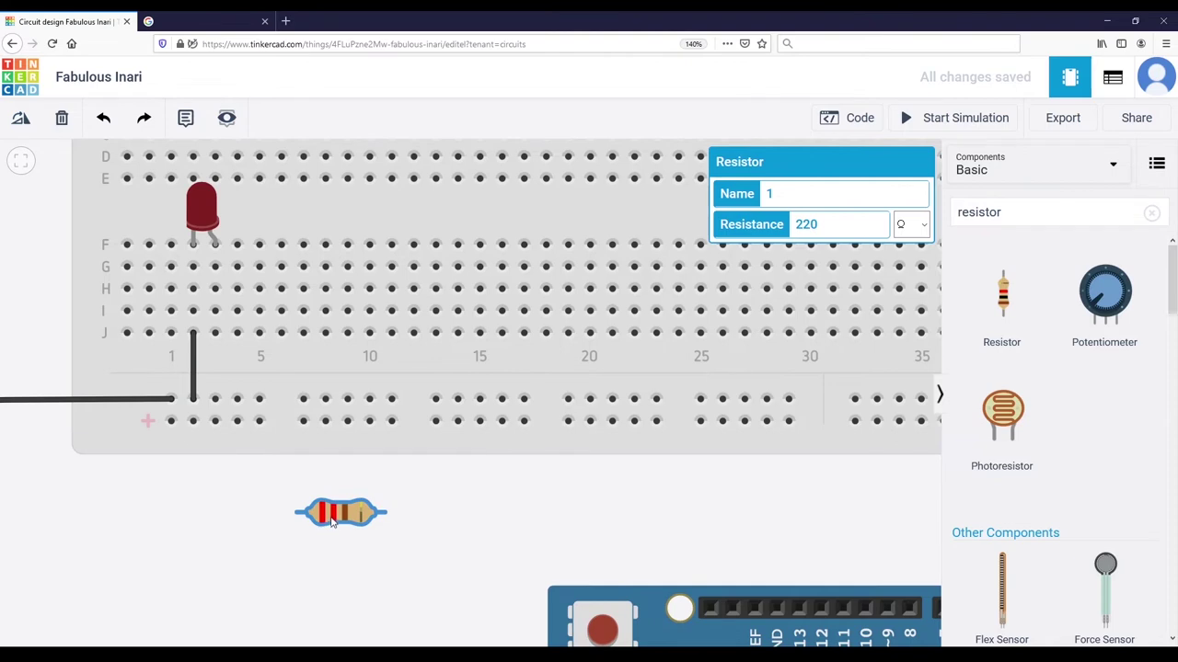
left_click_drag(332, 521, 258, 296)
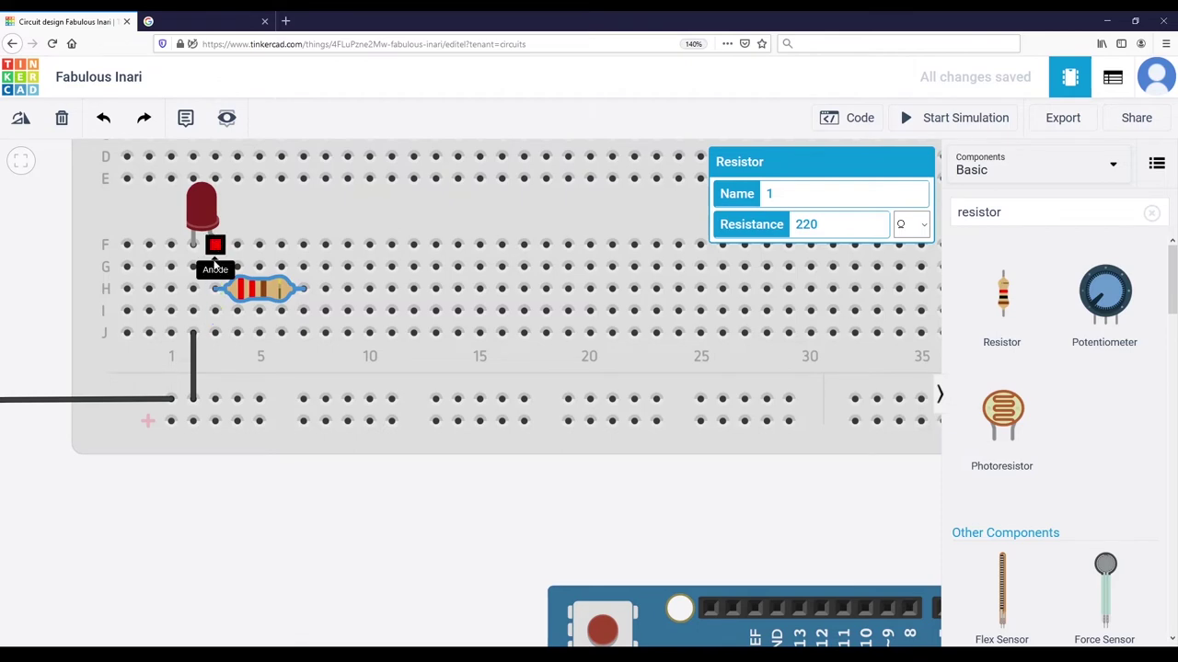
mouse_move(257, 293)
left_mouse_down()
mouse_move(258, 313)
mouse_move(259, 271)
mouse_move(259, 333)
mouse_move(260, 293)
left_mouse_up()
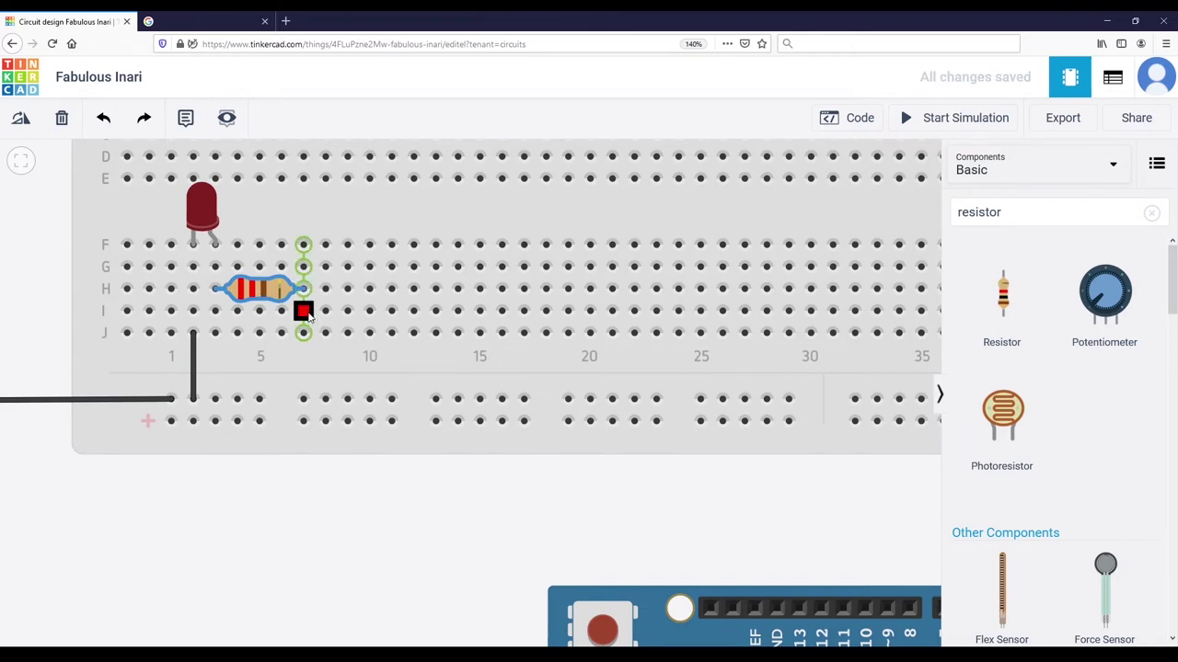
Wire breadboard hole J7, in the resistor's free-end column, to Arduino digital pin 12, routing between the breadboard and the board
left_click(304, 333)
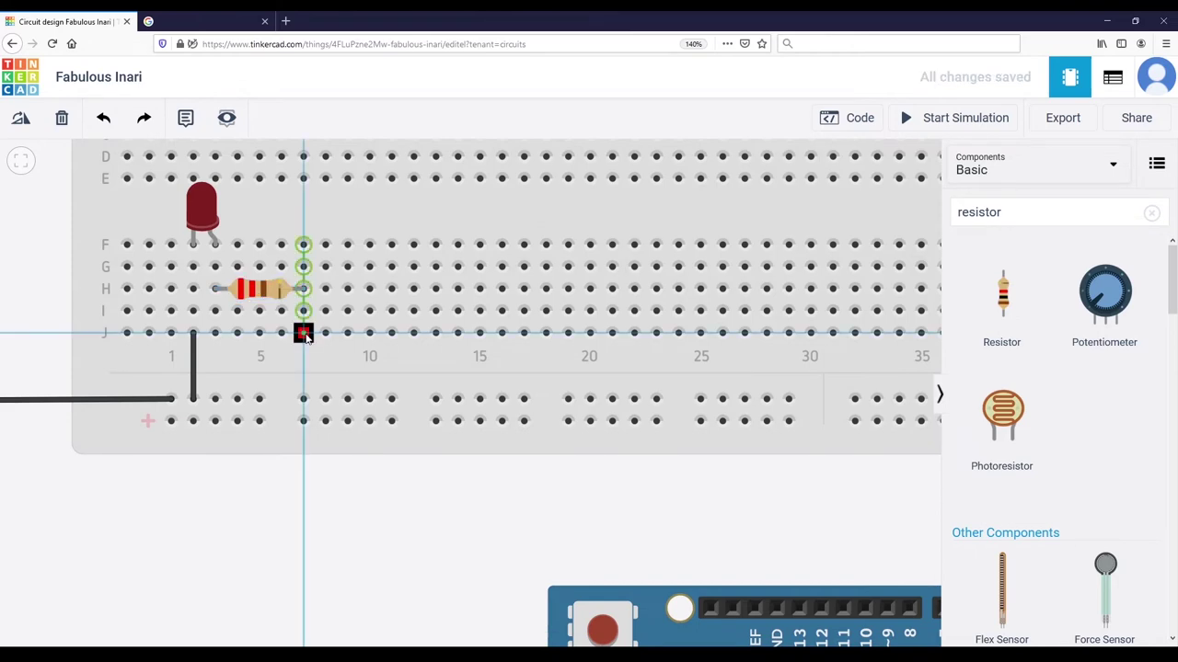
left_click(304, 550)
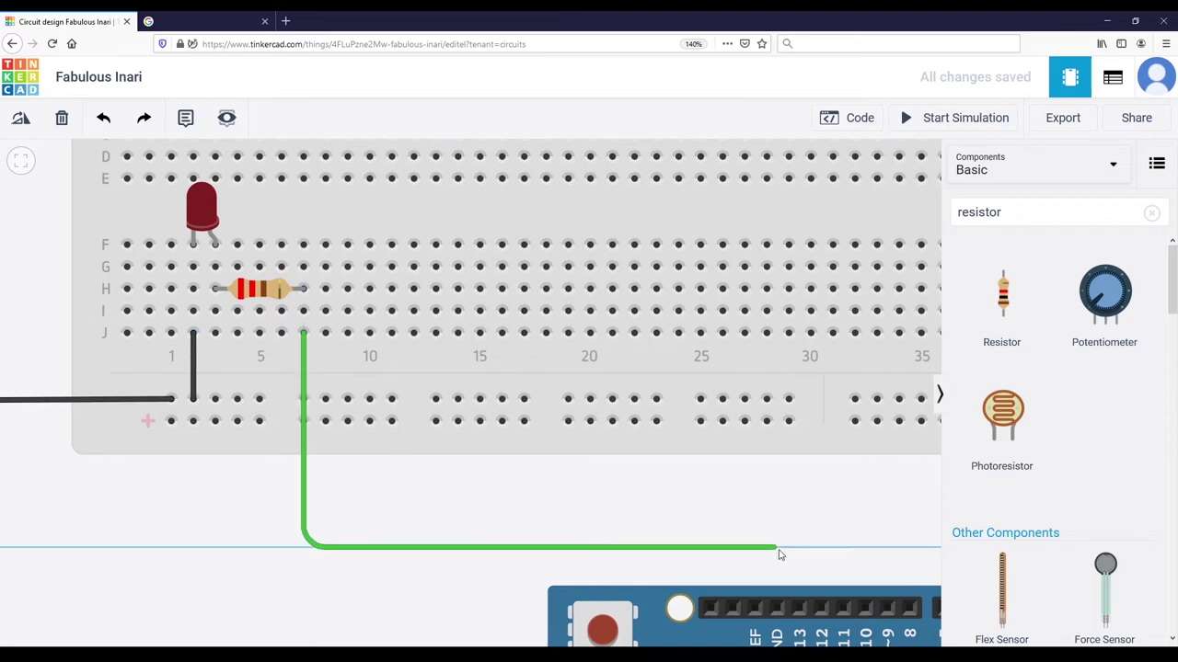
left_click(821, 552)
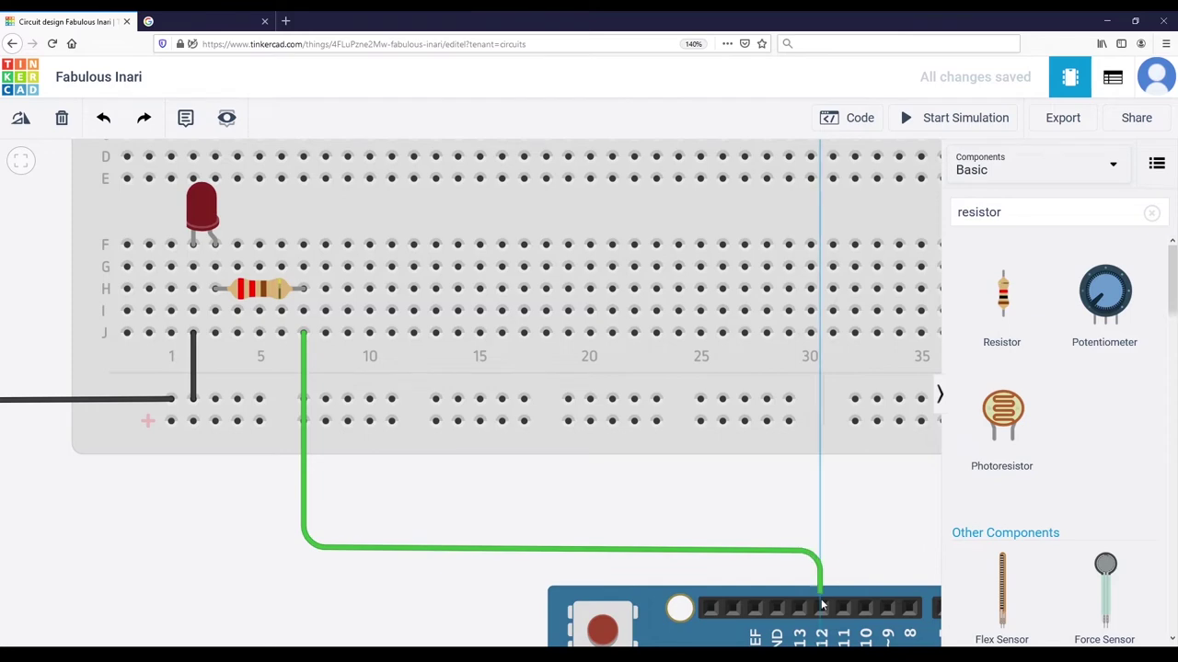
left_click(820, 608)
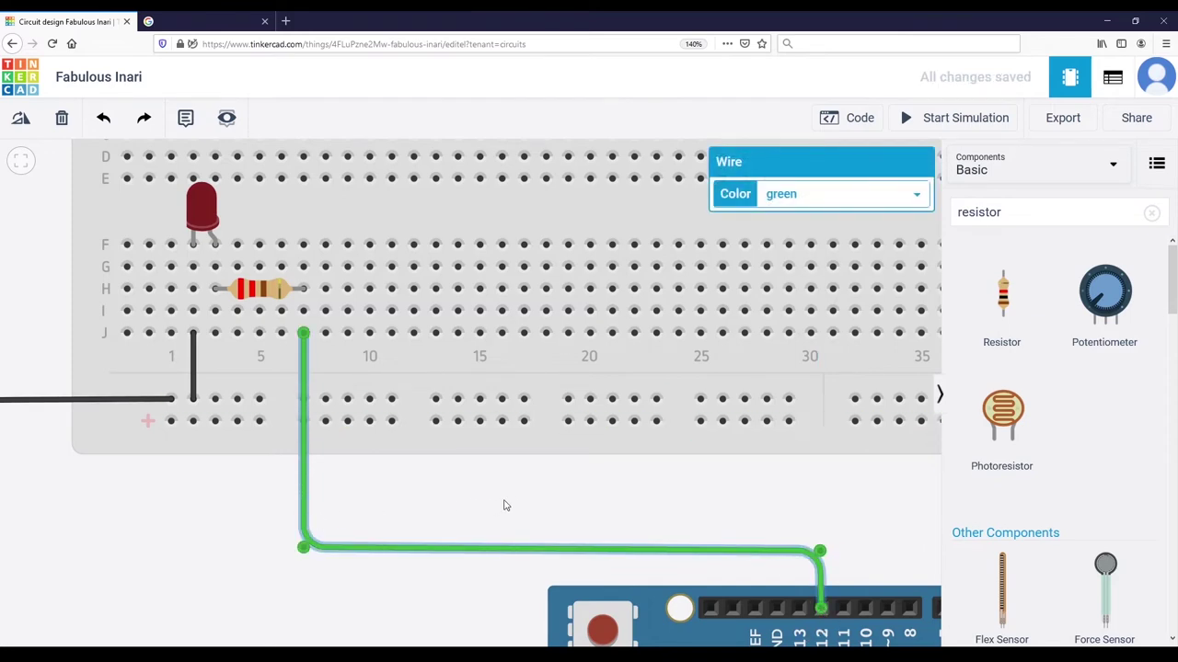
left_click_drag(508, 505, 401, 369)
scroll(375, 444, "down", 5)
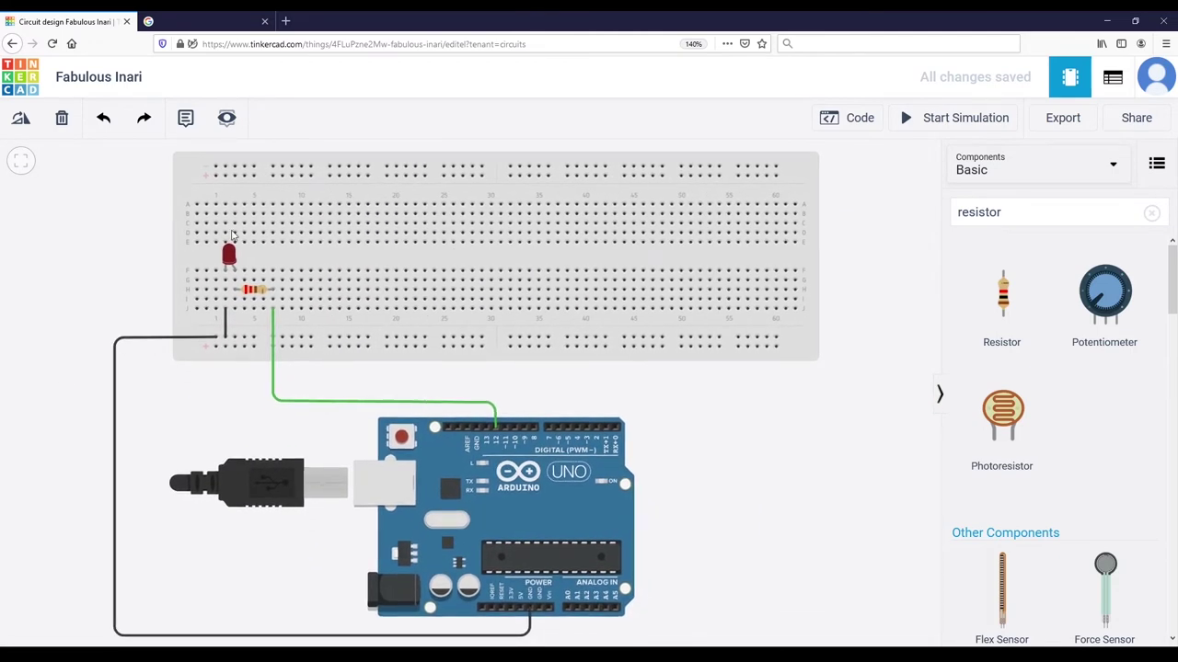
Rename the circuit design as "LED"
left_click(106, 81)
type("LED")
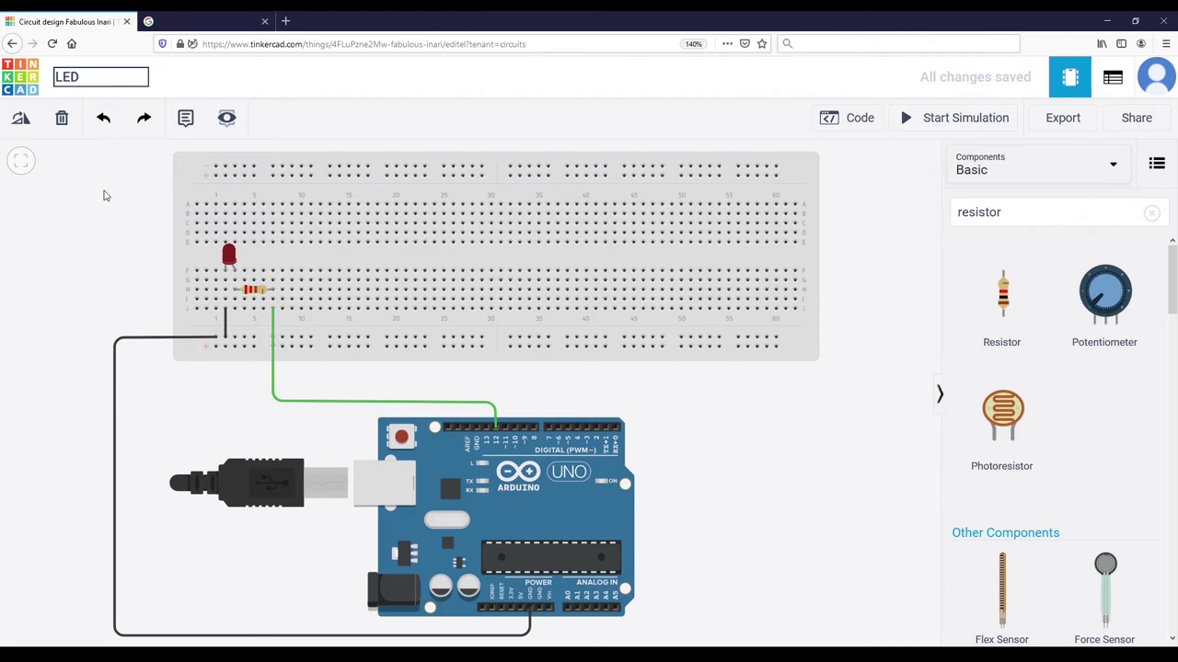
left_click(104, 195)
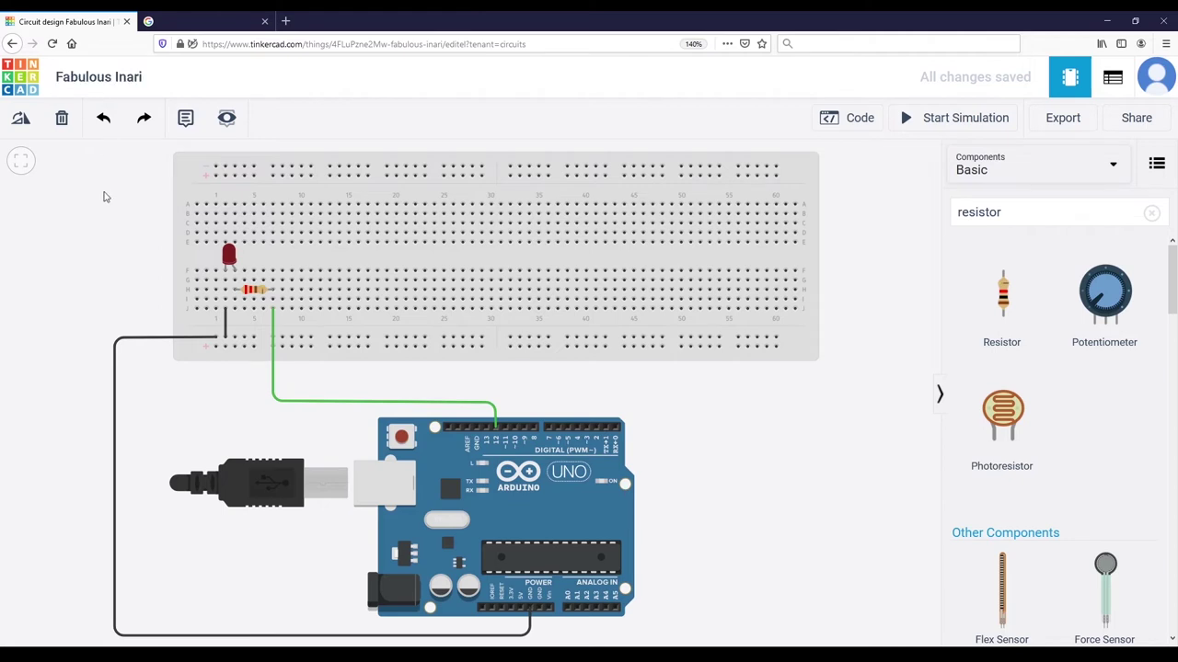